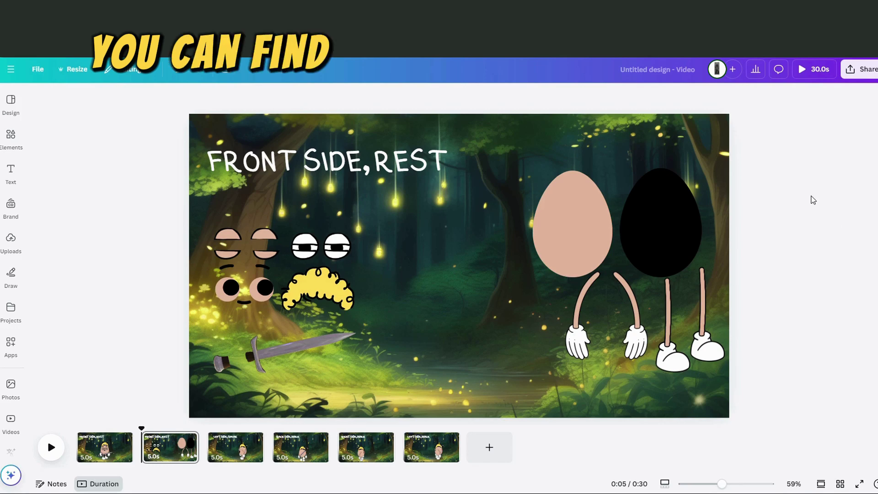
# - Open the Elements panel beside the forest-scene video design
pyautogui.click(10, 135)
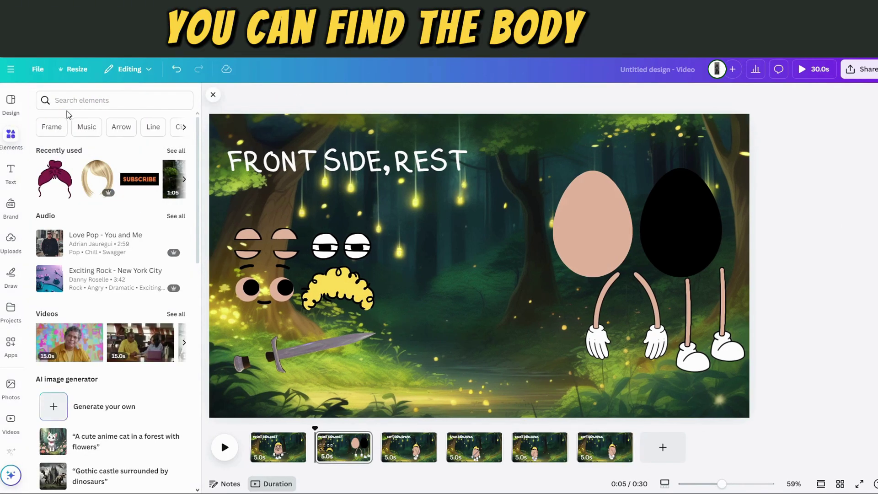
# - Center the black egg shape on the page horizontally and vertically
pyautogui.click(672, 224)
pyautogui.moveTo(678, 215); pyautogui.dragTo(516, 247)
pyautogui.rightClick(516, 247)
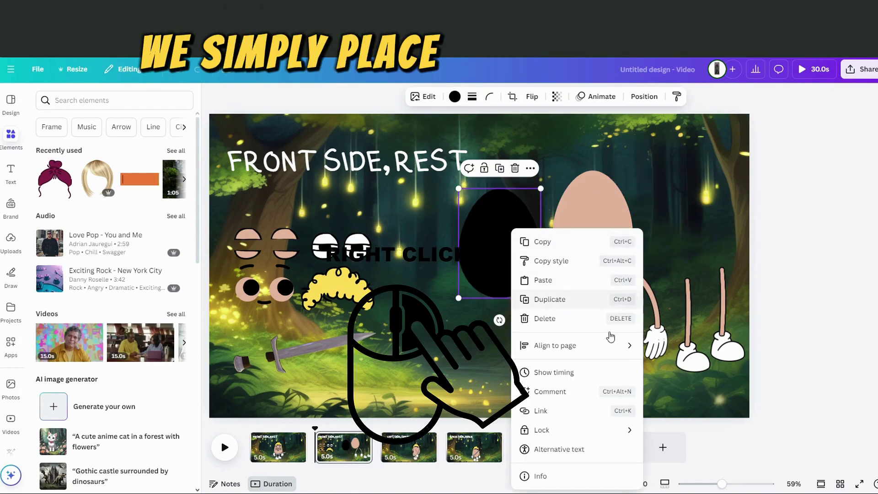
pyautogui.moveTo(611, 350)
pyautogui.click(704, 365)
pyautogui.rightClick(499, 261)
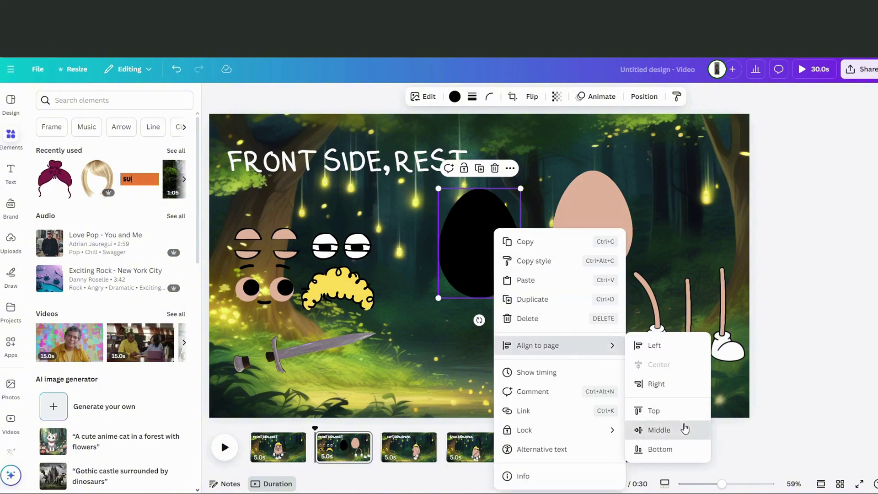
pyautogui.click(685, 428)
# - Center the tan egg on the page so it sits stacked over the black egg
pyautogui.click(588, 241)
pyautogui.rightClick(588, 241)
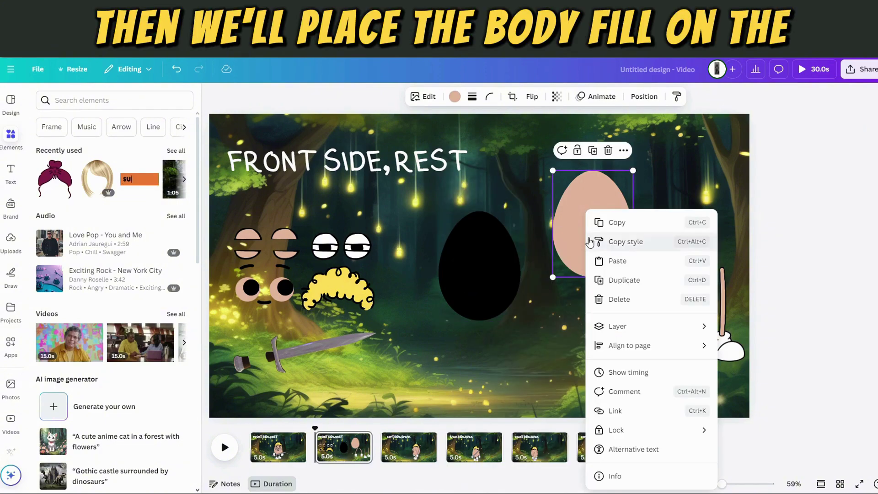
pyautogui.moveTo(682, 326)
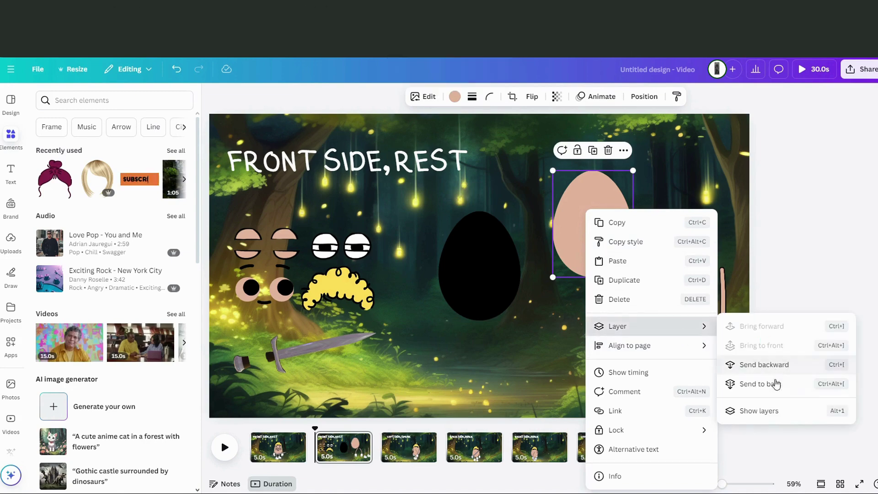
pyautogui.moveTo(707, 352)
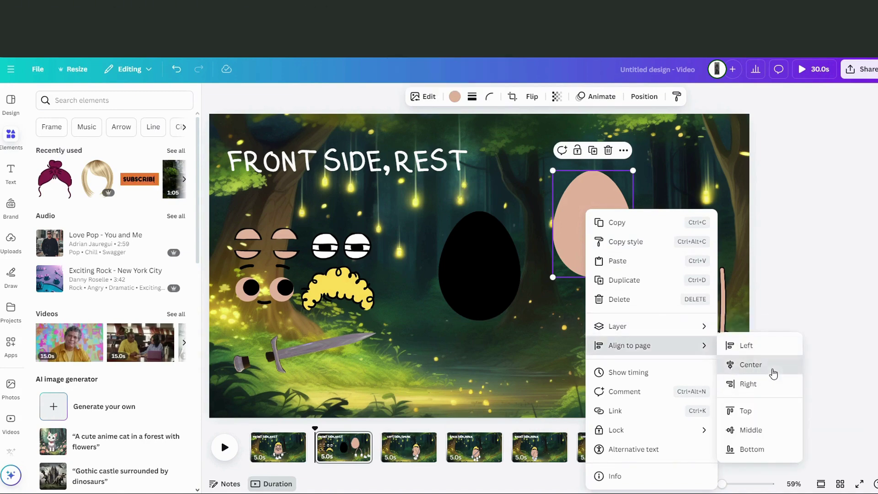
pyautogui.click(773, 373)
pyautogui.rightClick(511, 230)
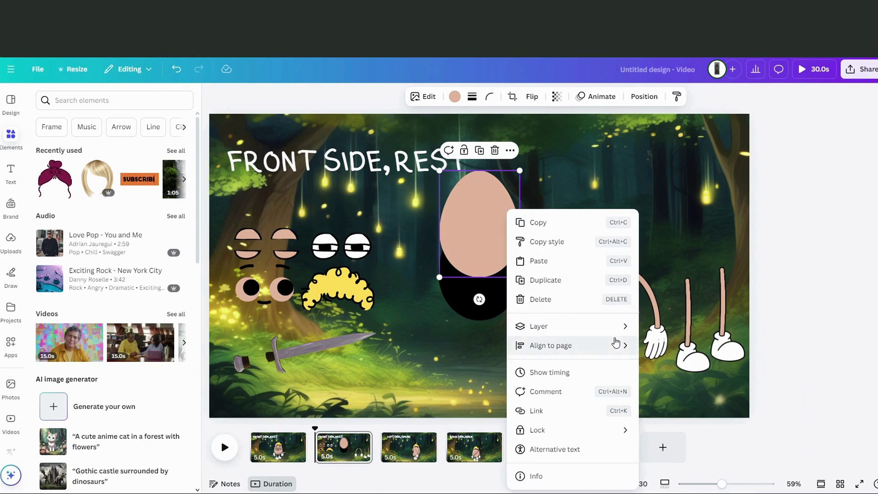
pyautogui.moveTo(616, 342)
pyautogui.click(706, 431)
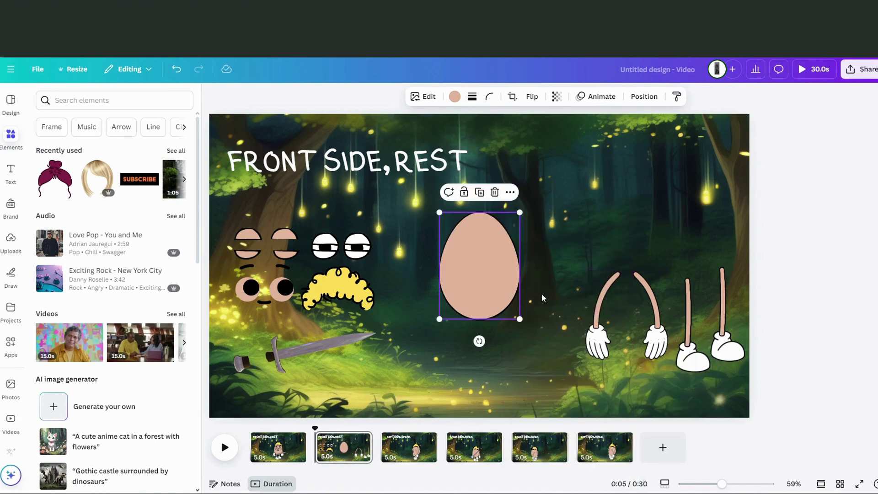
# - Show the Layers list for the design
pyautogui.rightClick(479, 284)
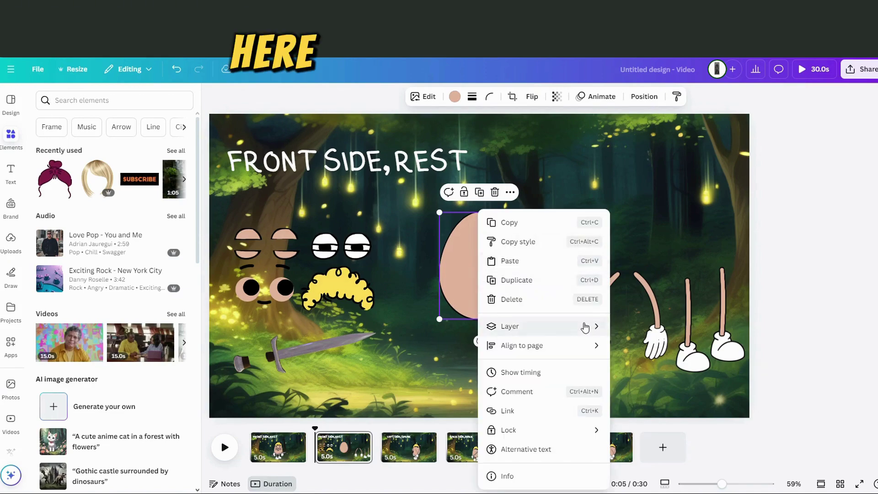
pyautogui.moveTo(589, 326)
pyautogui.click(668, 411)
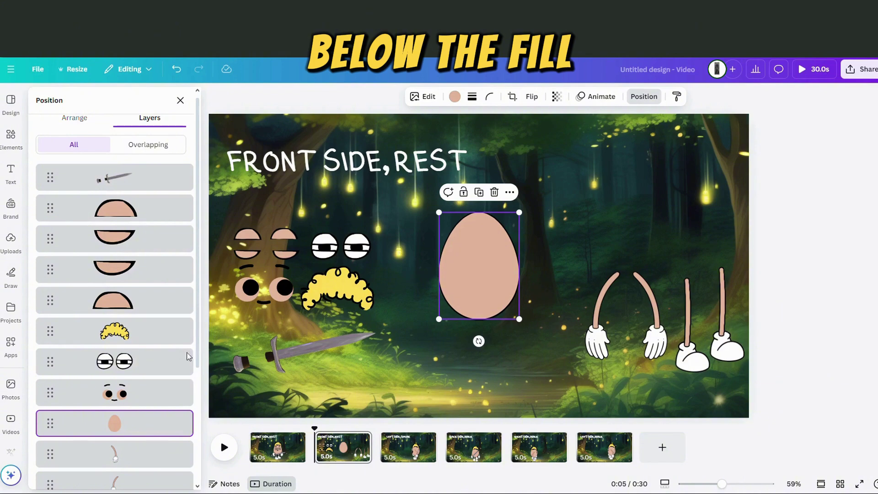
# - Reorder layers so the sword and hair sit below the egg, keeping the black oval near the bottom
pyautogui.scroll(-4, 163, 434)
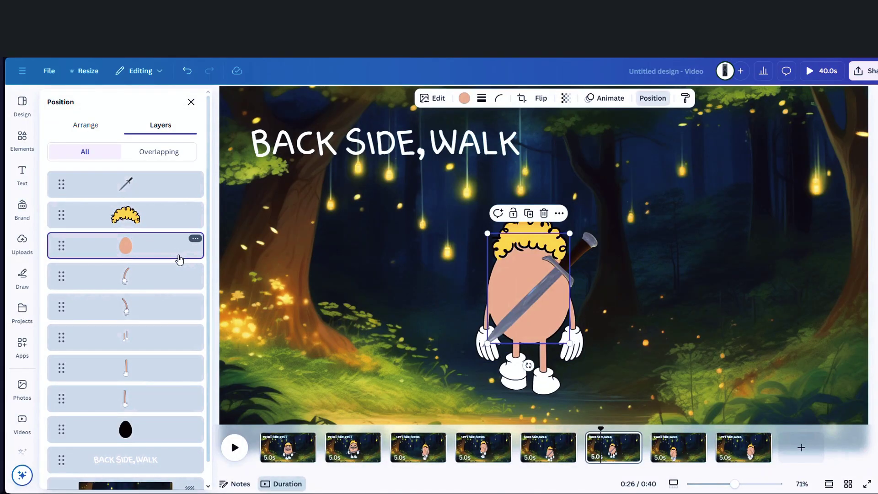
pyautogui.click(167, 186)
pyautogui.moveTo(166, 186)
pyautogui.mouseDown()
pyautogui.moveTo(163, 257)
pyautogui.moveTo(169, 186)
pyautogui.mouseUp()
pyautogui.click(163, 224)
pyautogui.moveTo(163, 224)
pyautogui.mouseDown()
pyautogui.moveTo(161, 263)
pyautogui.moveTo(165, 221)
pyautogui.mouseUp()
pyautogui.moveTo(163, 430)
pyautogui.mouseDown()
pyautogui.moveTo(153, 229)
pyautogui.moveTo(158, 444)
pyautogui.mouseUp()
pyautogui.moveTo(155, 378); pyautogui.dragTo(152, 412)
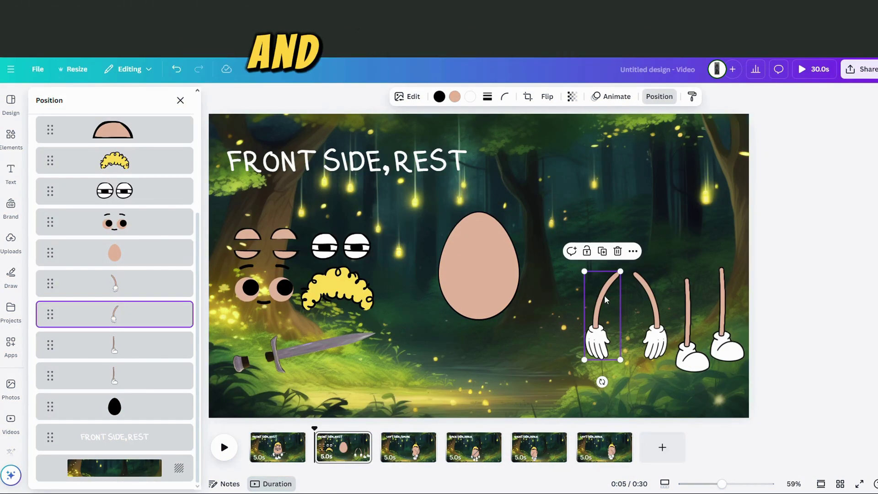
# - Attach the gloved arms to the egg's left and right sides and stand both sneakered legs beneath it
pyautogui.moveTo(605, 295); pyautogui.dragTo(441, 273)
pyautogui.click(652, 320)
pyautogui.moveTo(652, 320); pyautogui.dragTo(532, 306)
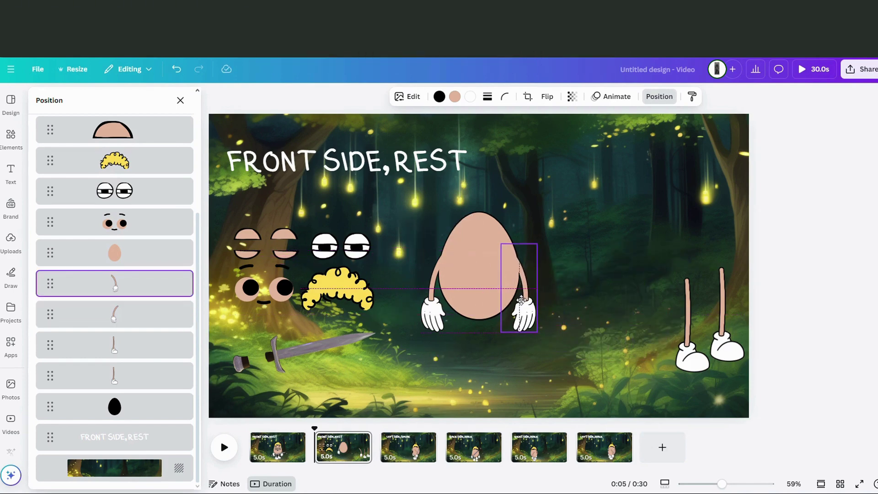
pyautogui.click(687, 340)
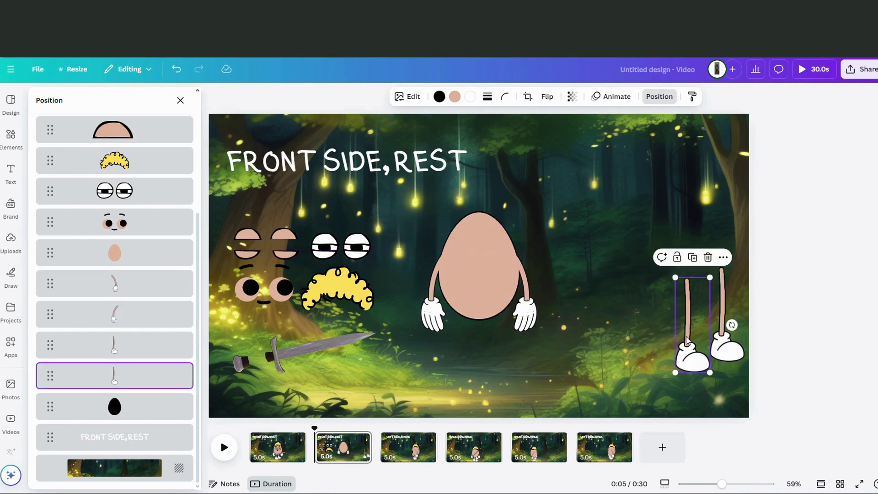
pyautogui.moveTo(688, 340); pyautogui.dragTo(466, 349)
pyautogui.moveTo(717, 324); pyautogui.dragTo(511, 342)
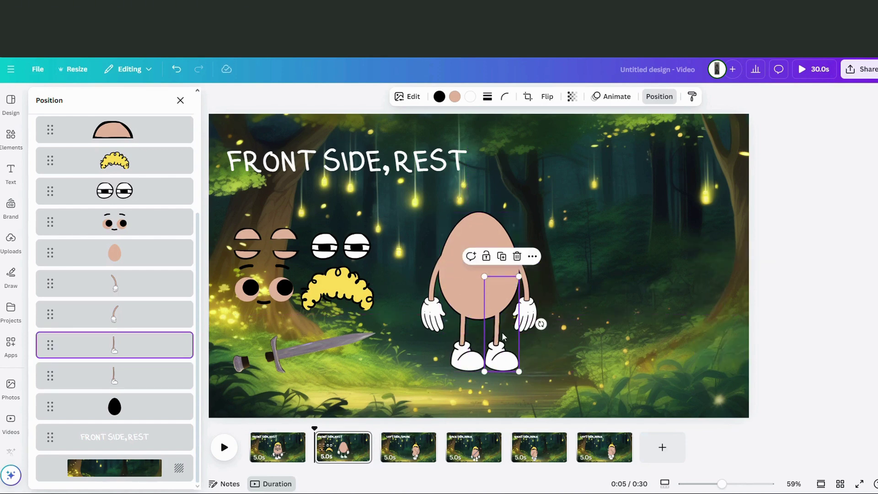
pyautogui.click(355, 295)
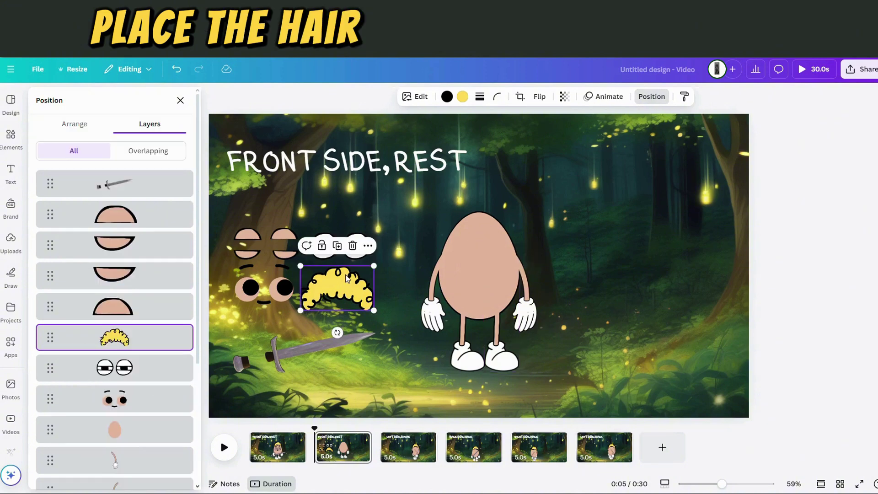
# - Put the curly hair on top of the egg and place the face and white eyes on it
pyautogui.moveTo(355, 295); pyautogui.dragTo(492, 220)
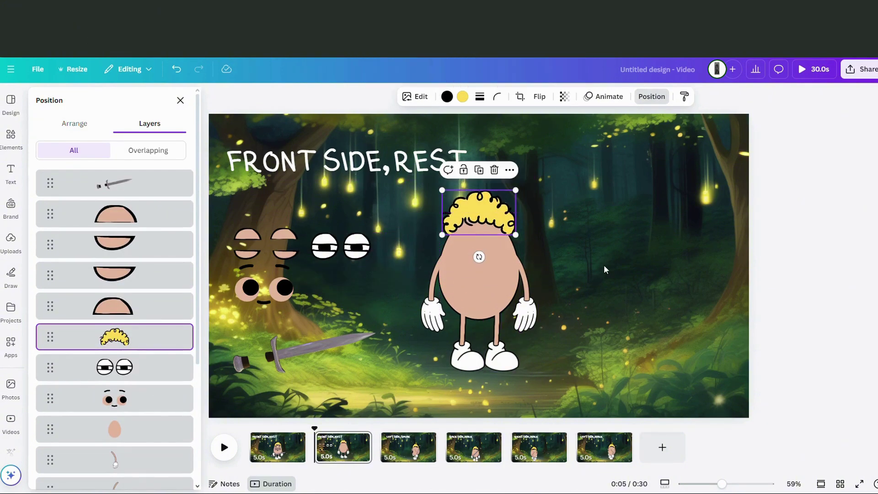
pyautogui.click(604, 265)
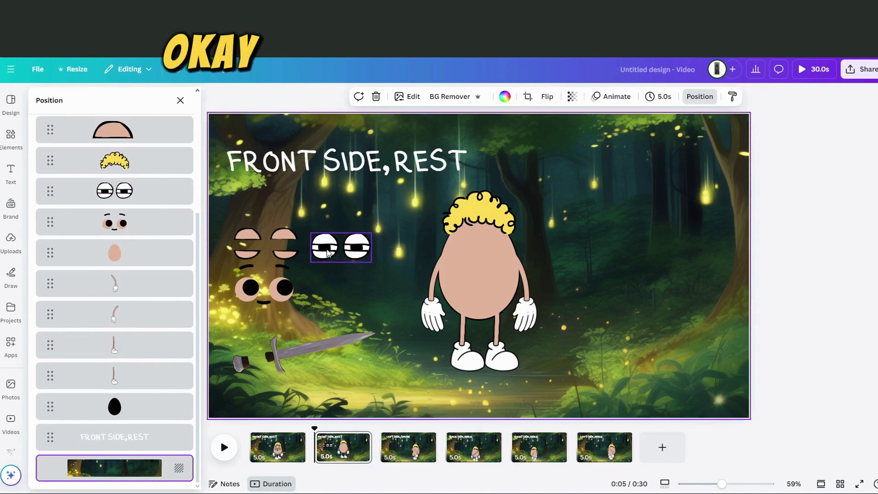
pyautogui.moveTo(722, 484); pyautogui.dragTo(730, 484)
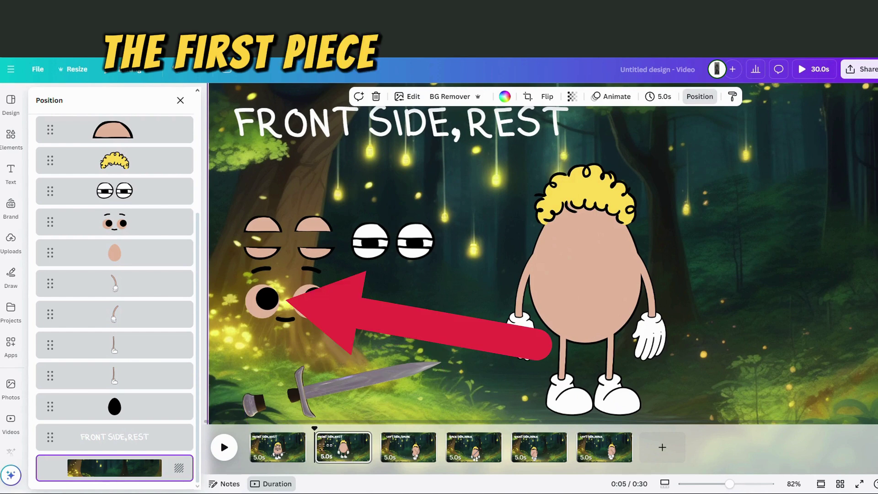
pyautogui.click(271, 228)
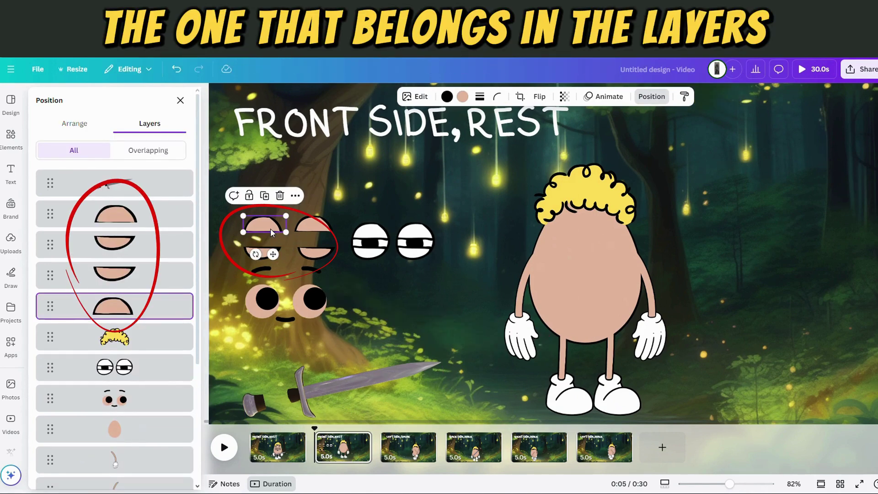
pyautogui.moveTo(323, 315); pyautogui.dragTo(595, 280)
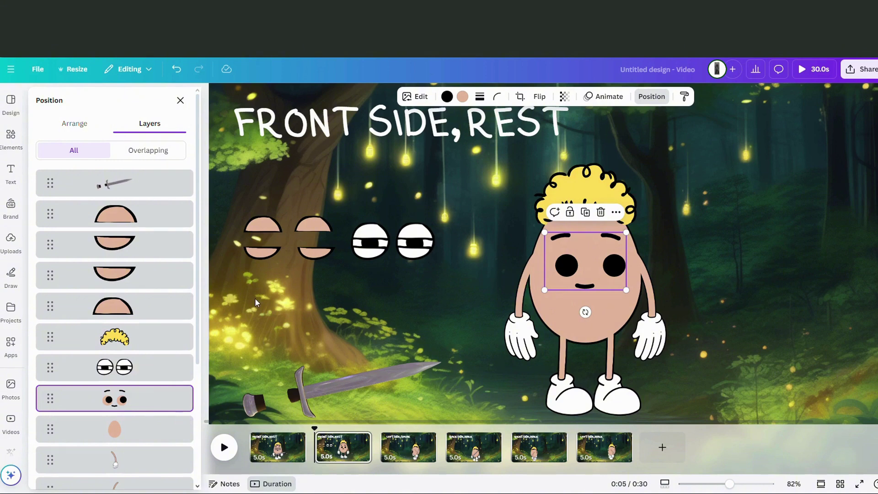
pyautogui.moveTo(401, 241); pyautogui.dragTo(593, 266)
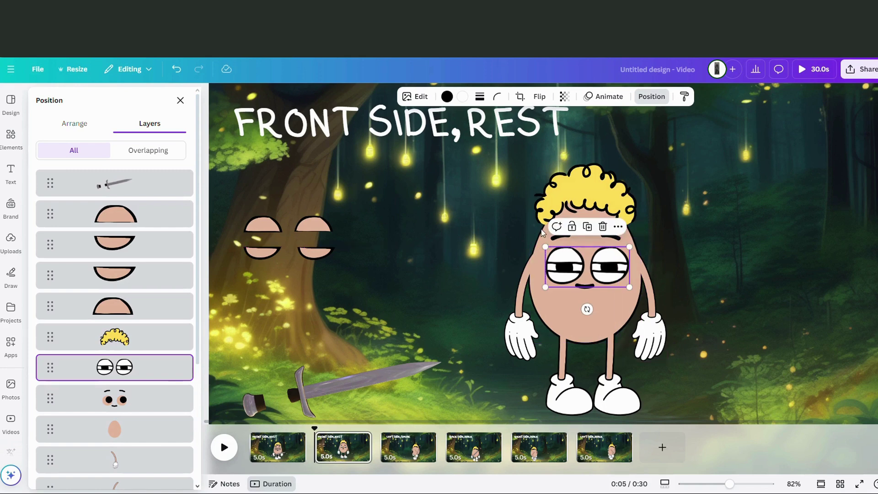
# - Add the dome and lower eyelids over both eyes and lay the sword across the gloved hands
pyautogui.click(144, 225)
pyautogui.moveTo(320, 228); pyautogui.dragTo(621, 260)
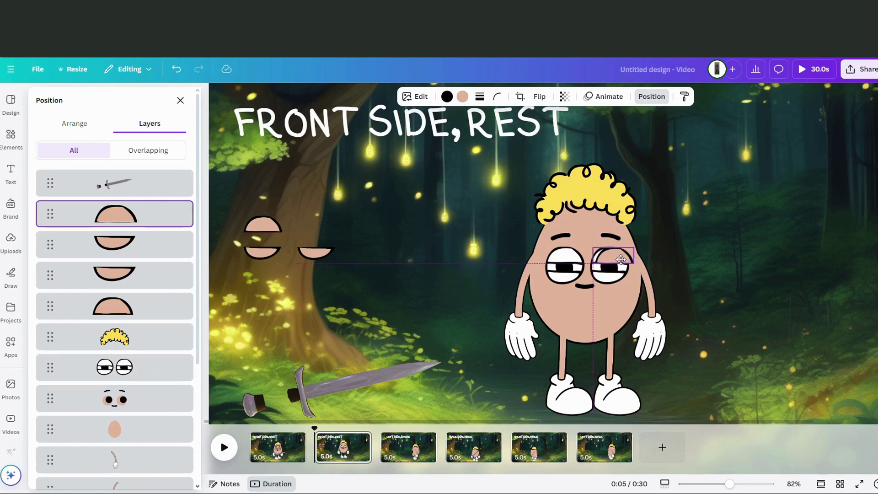
pyautogui.click(328, 258)
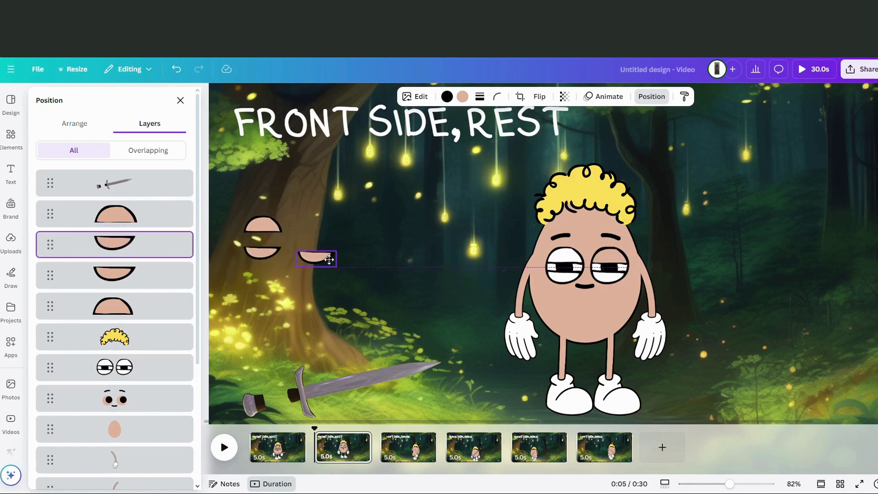
pyautogui.moveTo(616, 281); pyautogui.dragTo(616, 280)
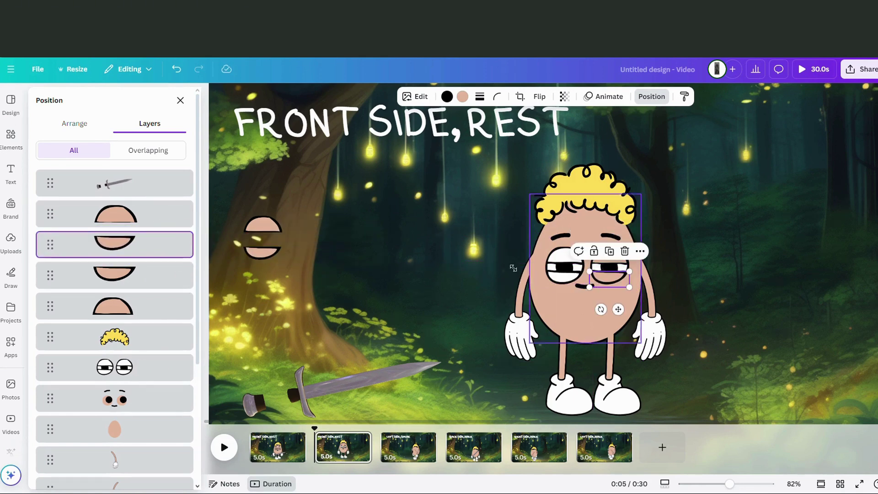
pyautogui.click(263, 251)
pyautogui.moveTo(263, 250); pyautogui.dragTo(564, 283)
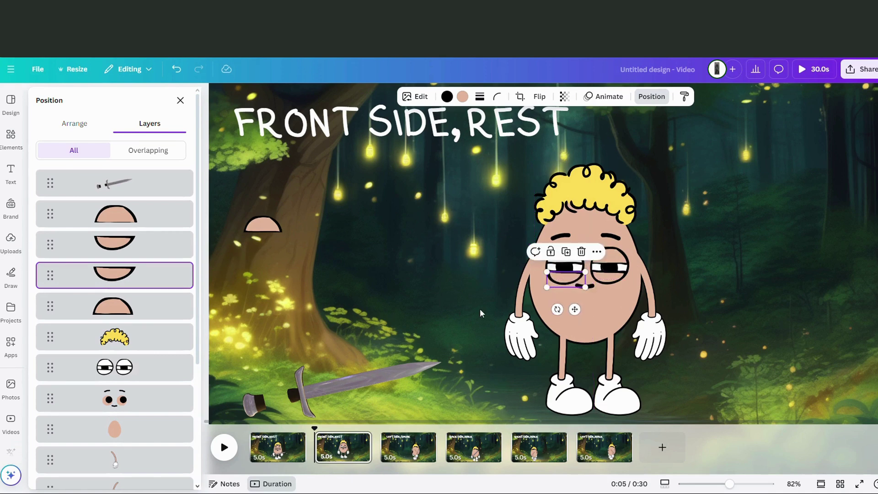
pyautogui.click(122, 299)
pyautogui.moveTo(284, 225); pyautogui.dragTo(438, 226)
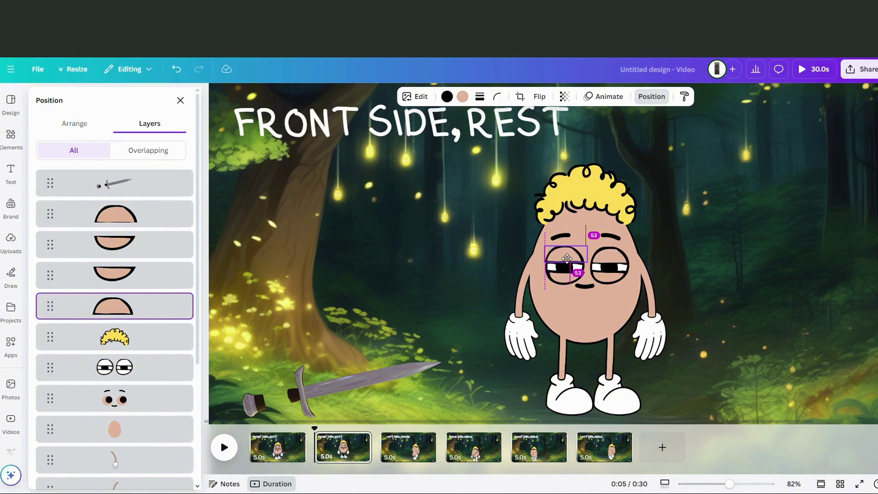
pyautogui.moveTo(564, 258); pyautogui.dragTo(564, 257)
pyautogui.click(384, 385)
pyautogui.moveTo(385, 386); pyautogui.dragTo(626, 331)
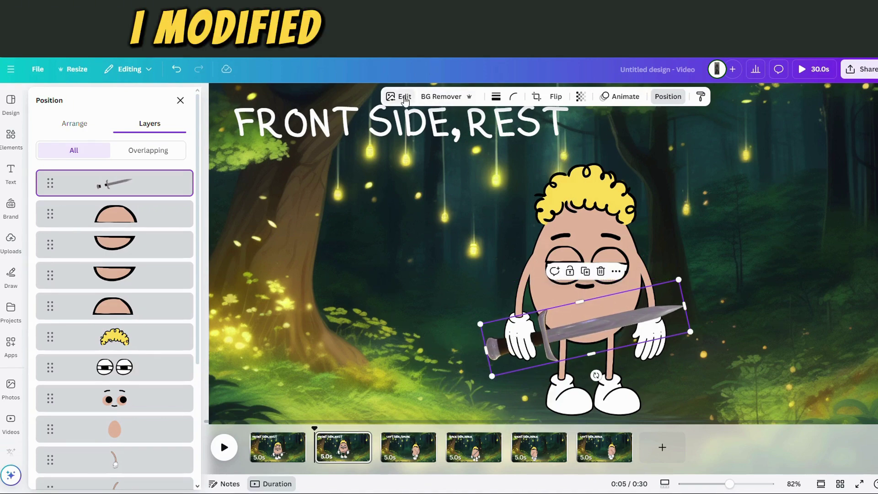
# - Try the erase tool in the sword's image editing options without keeping changes
pyautogui.click(402, 97)
pyautogui.click(103, 186)
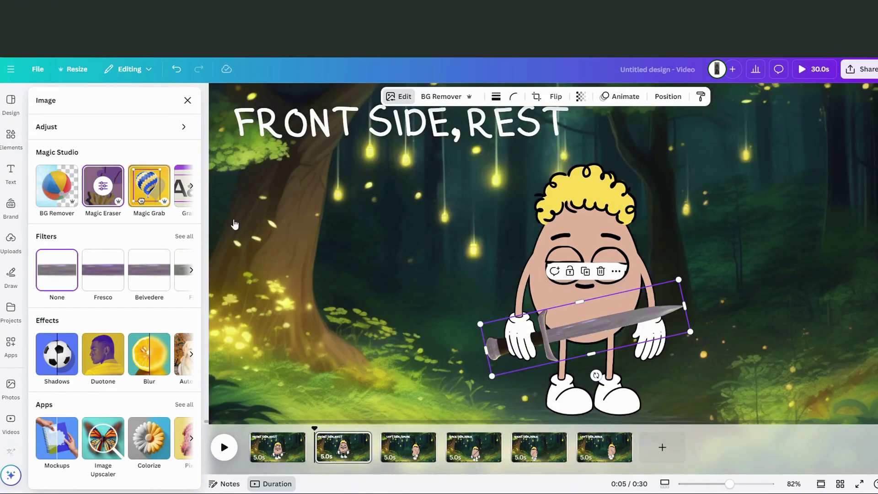
pyautogui.click(421, 259)
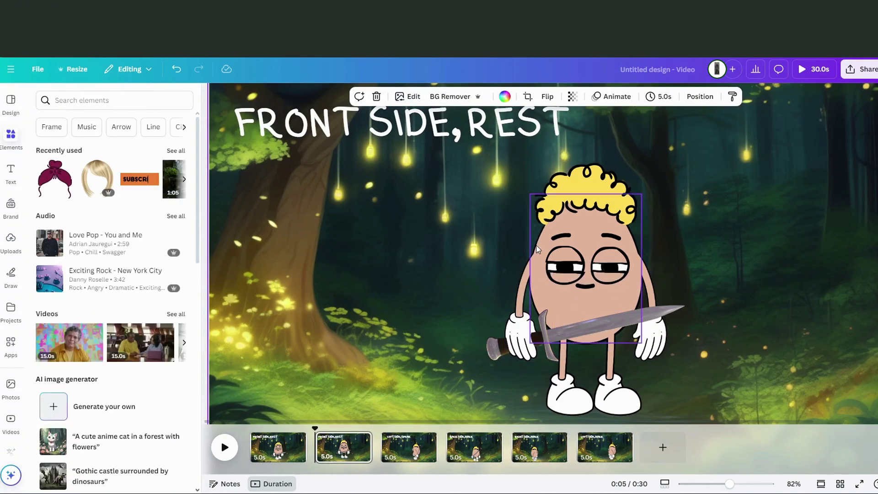
# - Pull the eyelid piece aside to view its full cropped image, then undo to restore it
pyautogui.click(571, 256)
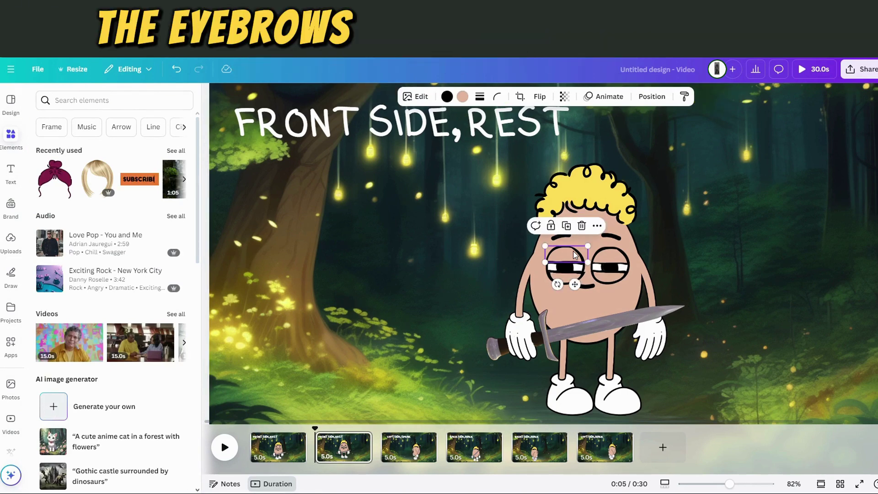
pyautogui.moveTo(575, 255); pyautogui.dragTo(340, 240)
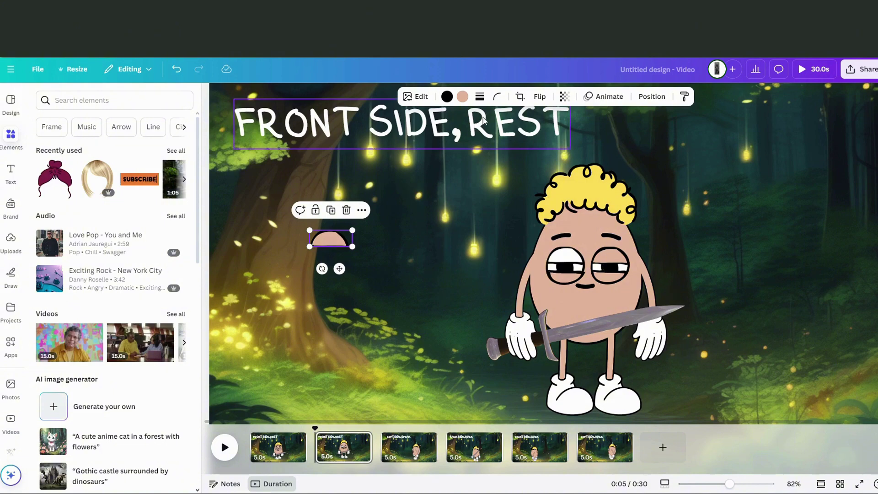
pyautogui.click(521, 96)
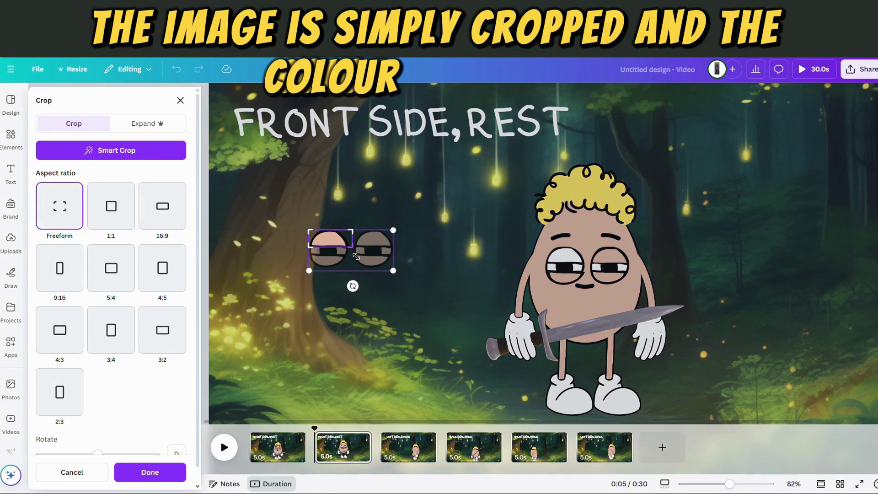
pyautogui.press('Escape')
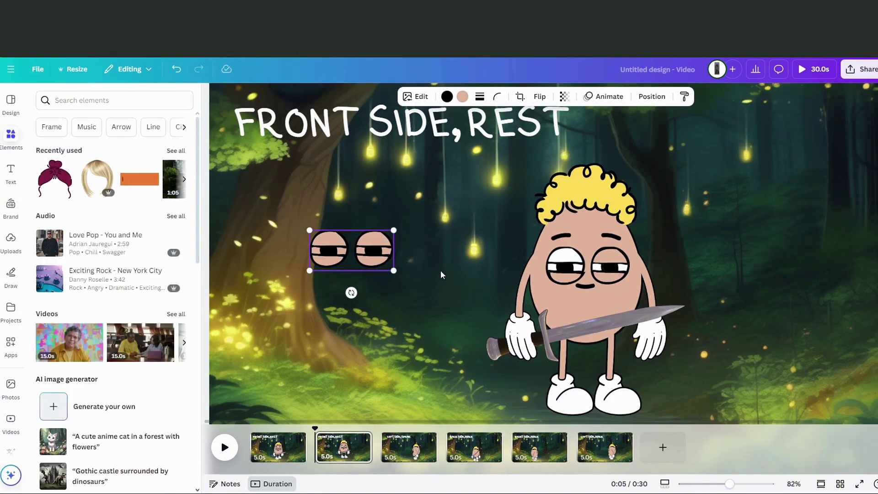
pyautogui.click(178, 69)
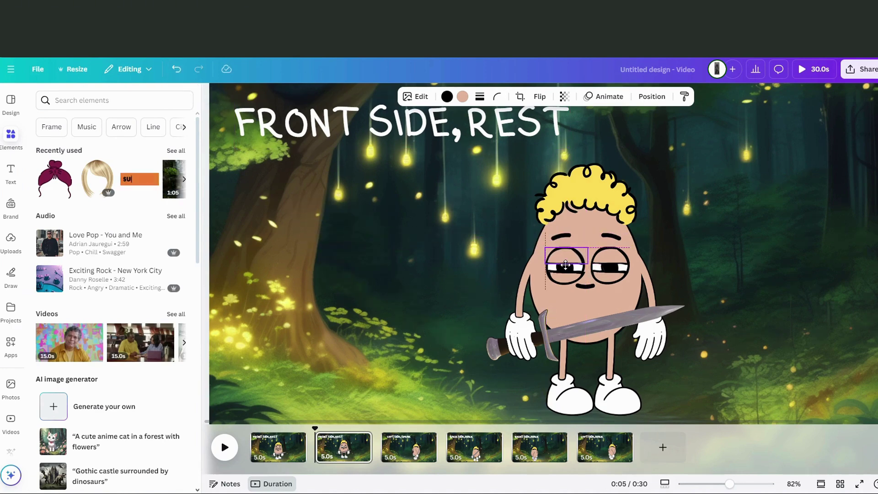
pyautogui.press('Delete')
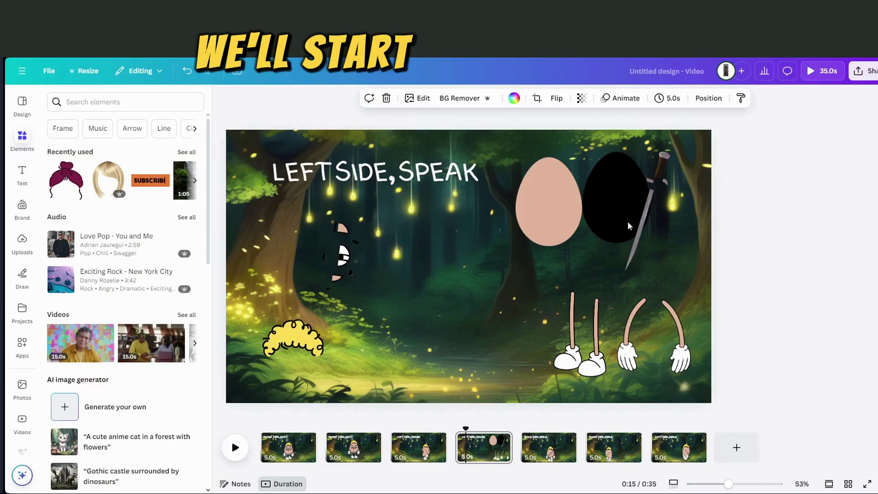
# - Center the black egg and the peach egg on the page, peach over black
pyautogui.click(549, 205)
pyautogui.rightClick(620, 208)
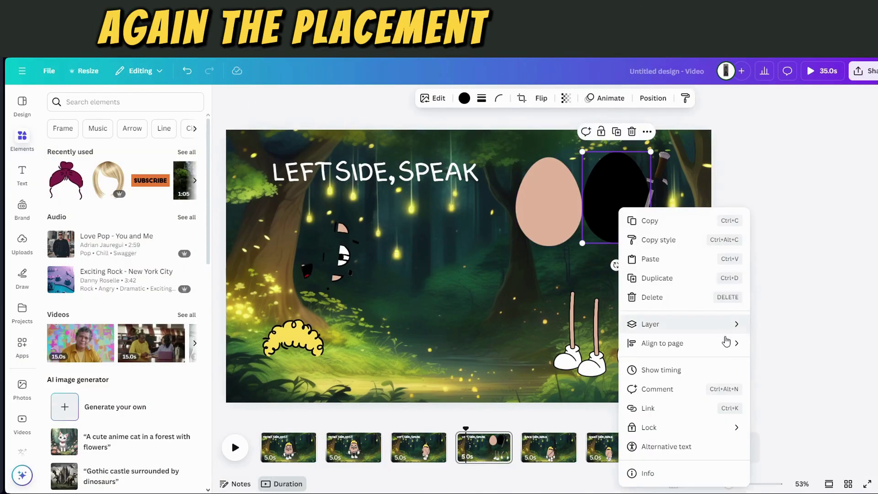
pyautogui.moveTo(726, 343)
pyautogui.click(783, 362)
pyautogui.rightClick(478, 249)
pyautogui.moveTo(572, 345)
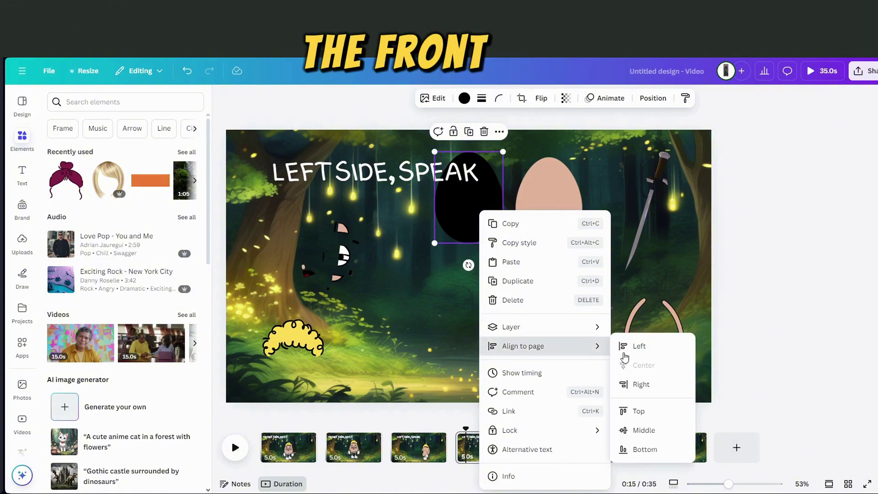
pyautogui.click(639, 428)
pyautogui.rightClick(533, 250)
pyautogui.click(698, 420)
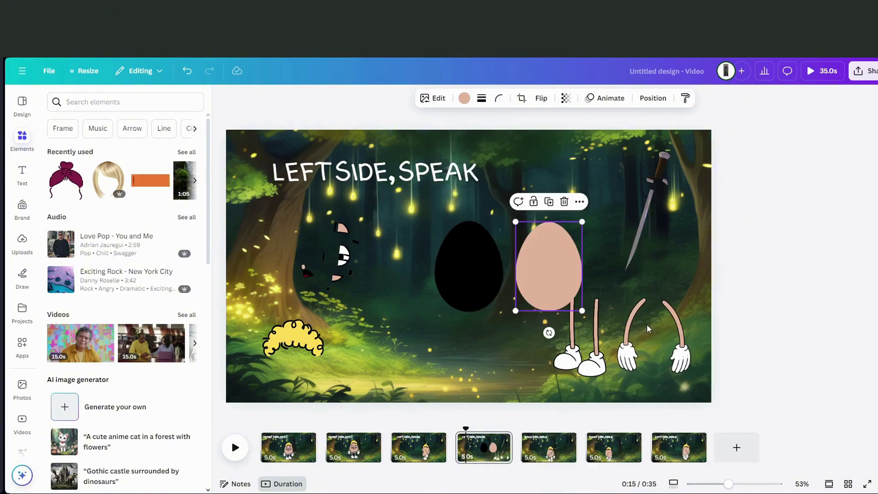
pyautogui.rightClick(582, 281)
pyautogui.moveTo(689, 353)
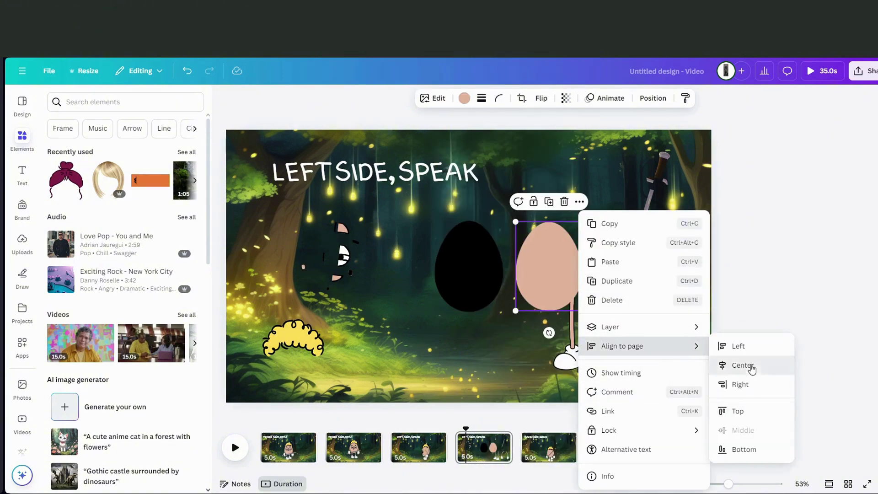
pyautogui.click(751, 368)
# - Stand both sneakered legs under the peach egg and attach the two gloved arms to its body
pyautogui.click(574, 320)
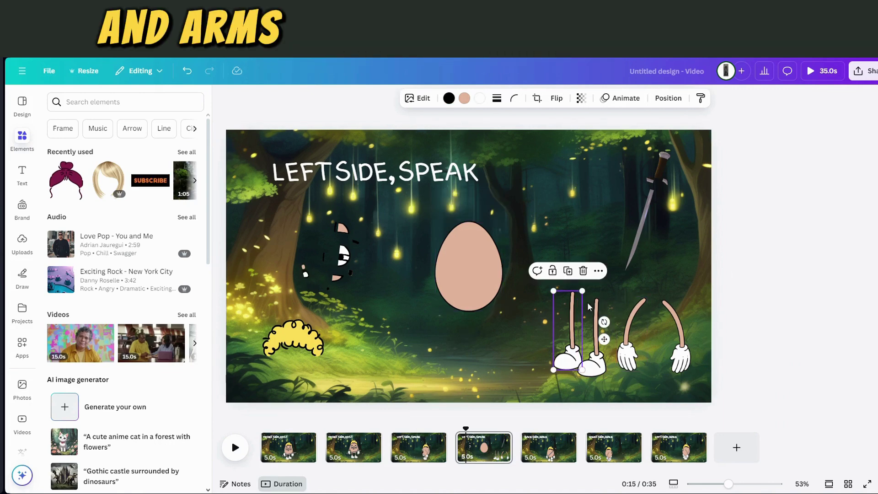
pyautogui.moveTo(572, 351); pyautogui.dragTo(458, 346)
pyautogui.click(595, 366)
pyautogui.moveTo(594, 366); pyautogui.dragTo(477, 351)
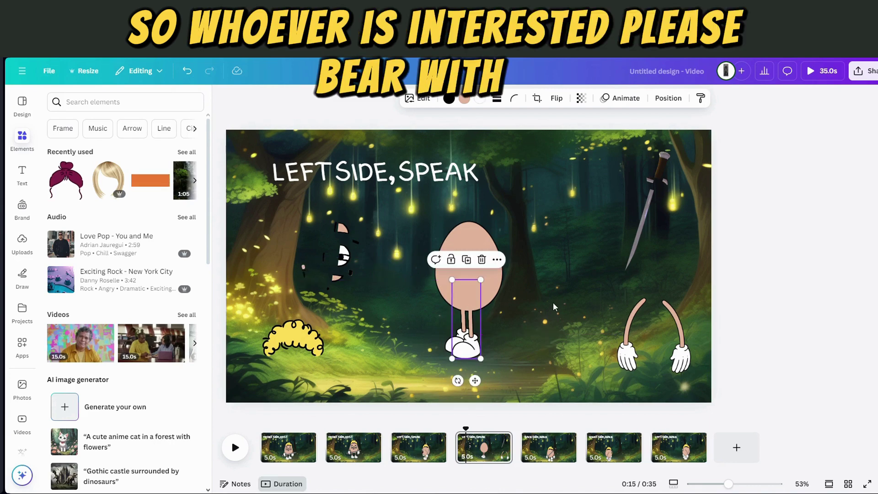
pyautogui.moveTo(638, 353); pyautogui.dragTo(461, 318)
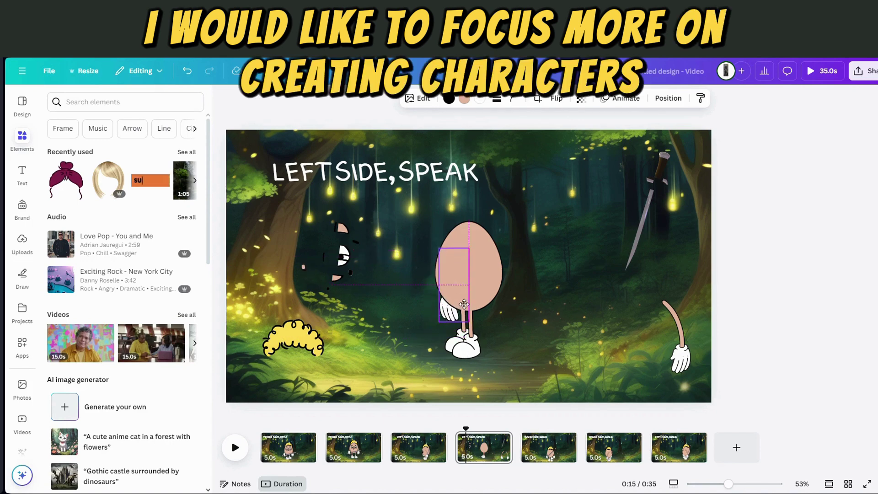
pyautogui.click(636, 337)
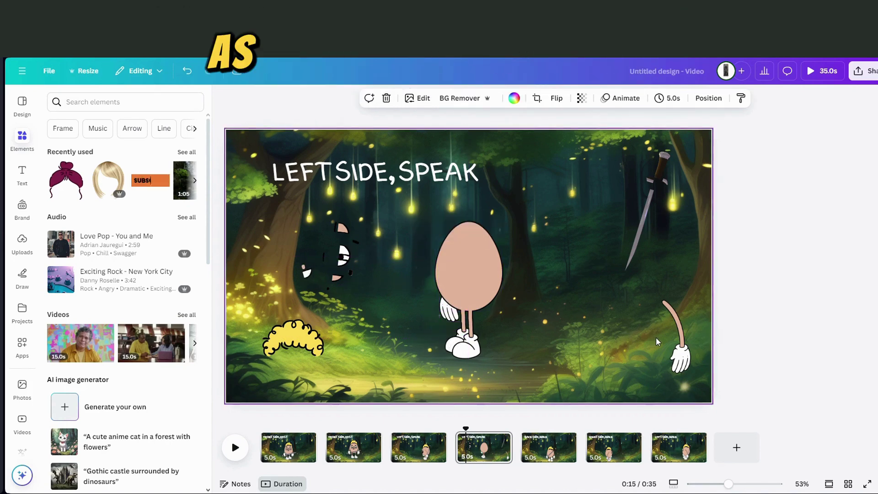
pyautogui.click(684, 353)
pyautogui.moveTo(684, 353); pyautogui.dragTo(489, 313)
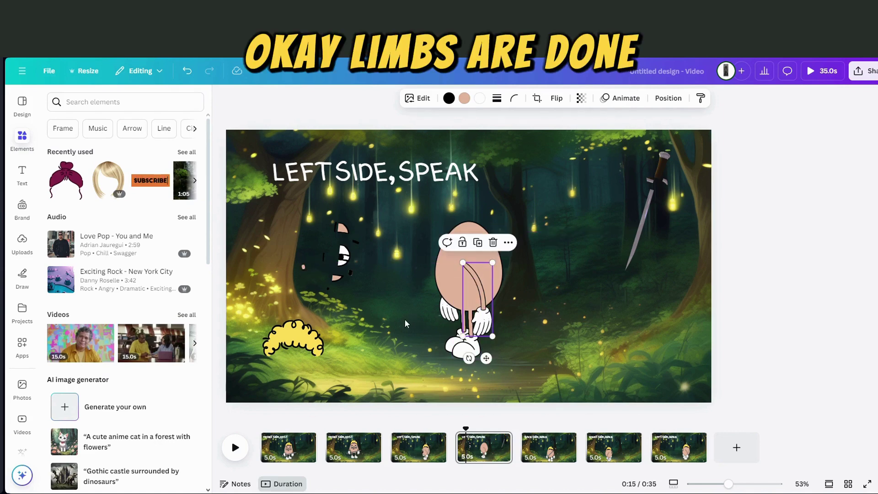
pyautogui.click(295, 373)
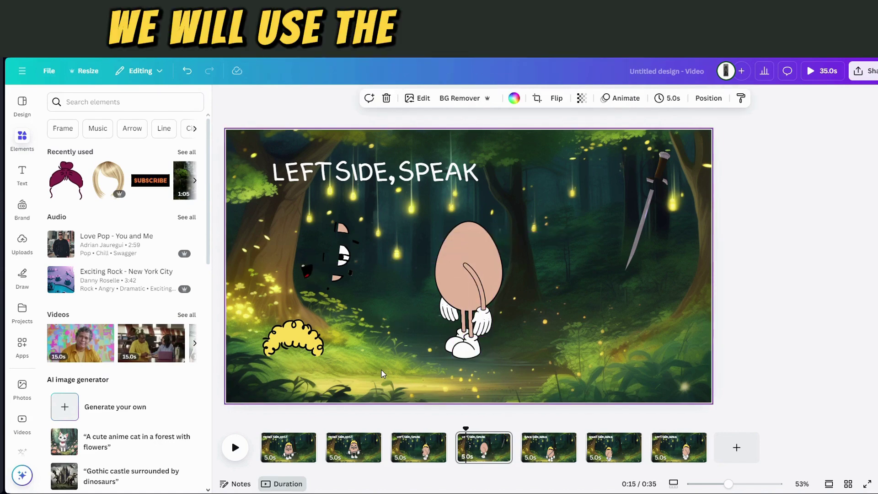
# - Place the curly yellow hair on the egg's head, nudged slightly down
pyautogui.moveTo(318, 357); pyautogui.dragTo(470, 229)
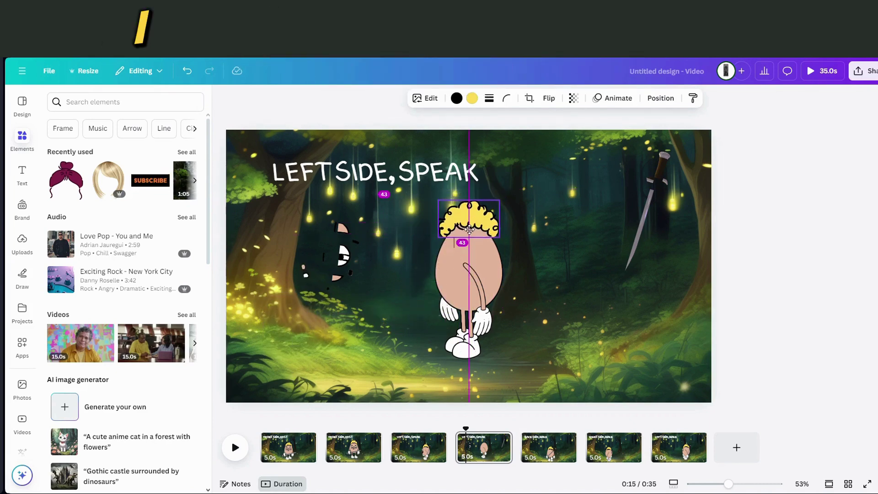
pyautogui.click(399, 267)
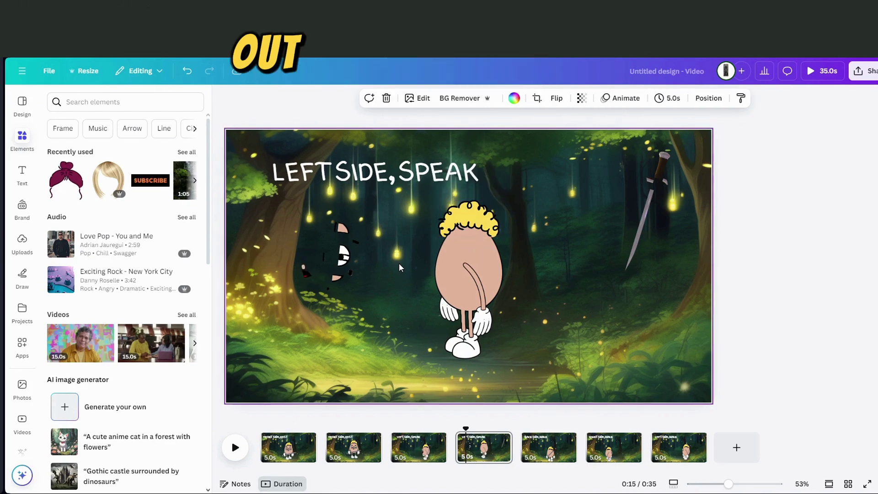
pyautogui.moveTo(482, 218); pyautogui.dragTo(481, 224)
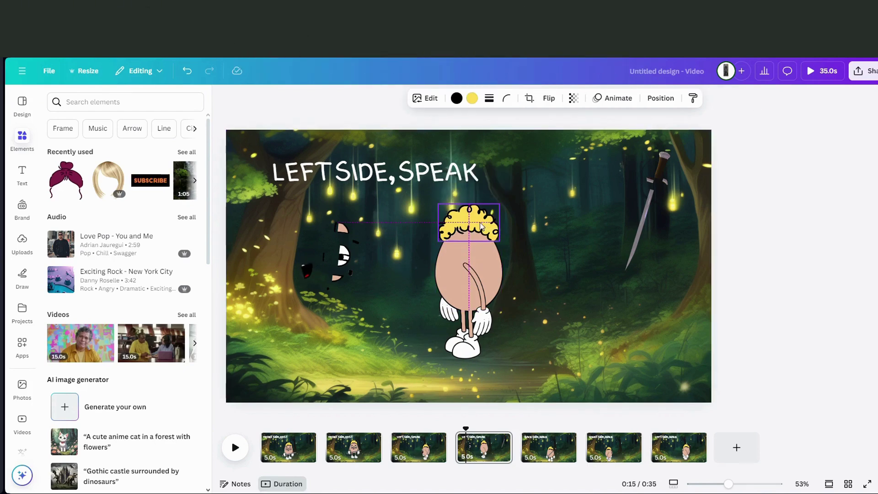
pyautogui.click(525, 233)
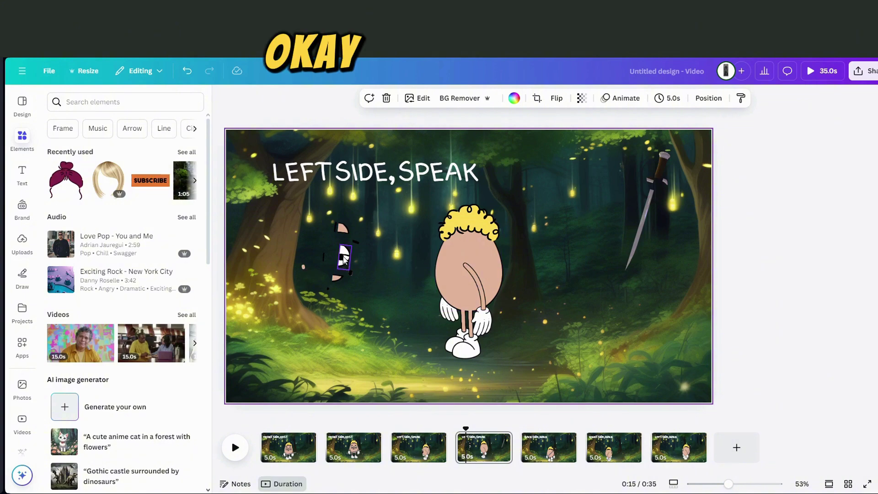
pyautogui.moveTo(729, 484); pyautogui.dragTo(742, 485)
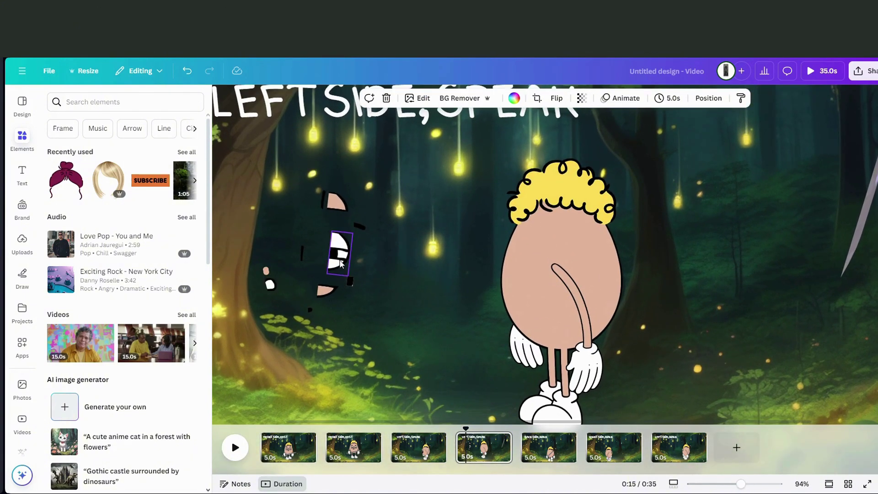
# - Move the eye piece and its eyelid onto the side of the egg's face
pyautogui.click(340, 263)
pyautogui.moveTo(344, 298); pyautogui.dragTo(524, 312)
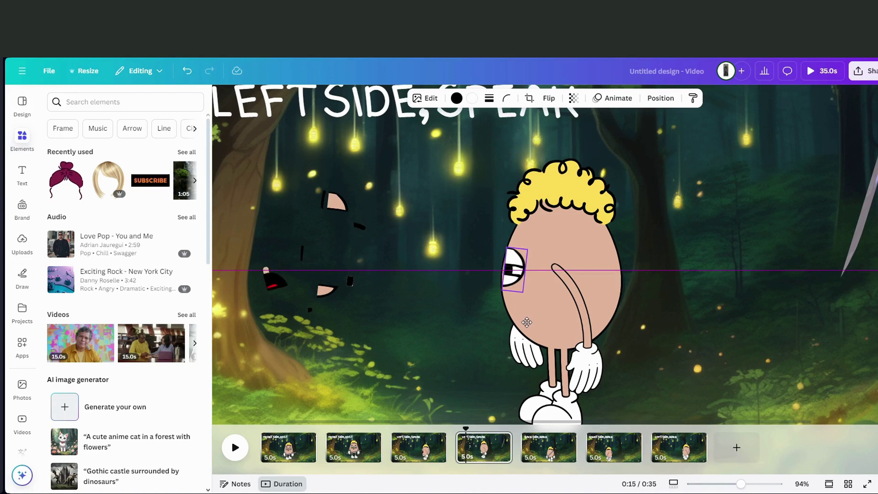
pyautogui.moveTo(339, 209); pyautogui.dragTo(393, 243)
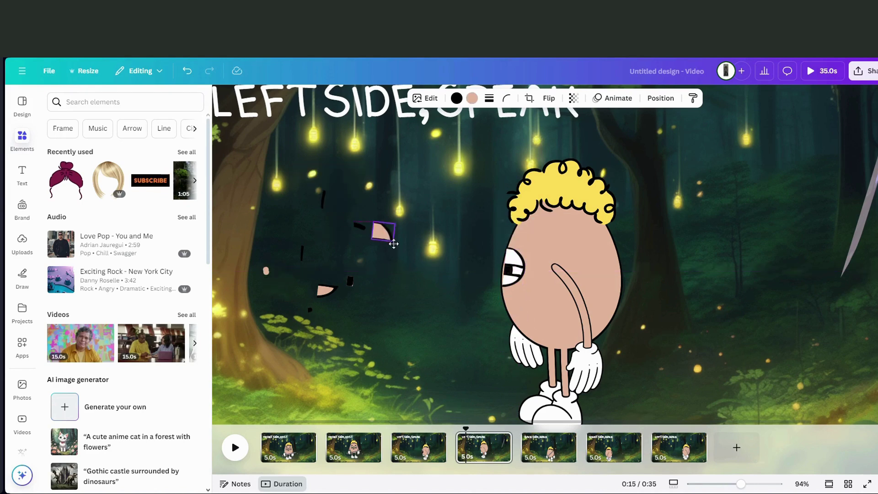
pyautogui.click(326, 201)
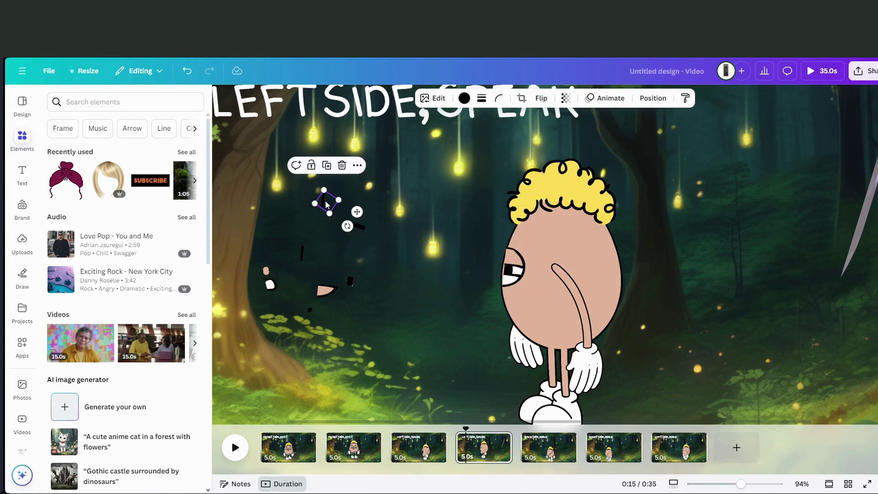
pyautogui.moveTo(515, 260); pyautogui.dragTo(514, 260)
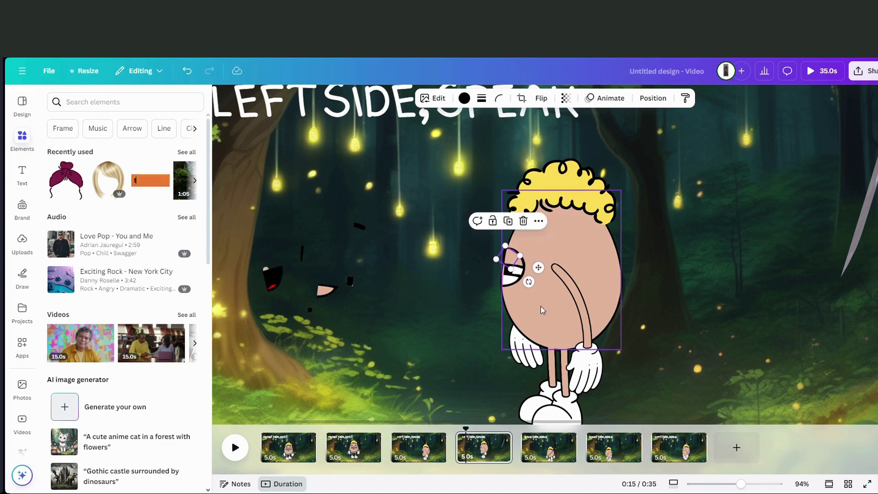
# - Move the peach mouth piece toward the character and adjust the eye, undoing and redoing the changes
pyautogui.click(361, 231)
pyautogui.moveTo(337, 297); pyautogui.dragTo(462, 286)
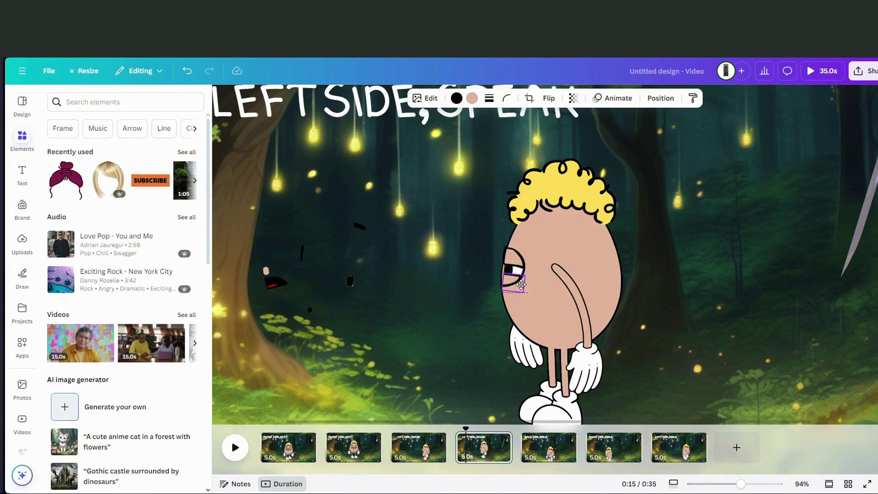
pyautogui.click(304, 255)
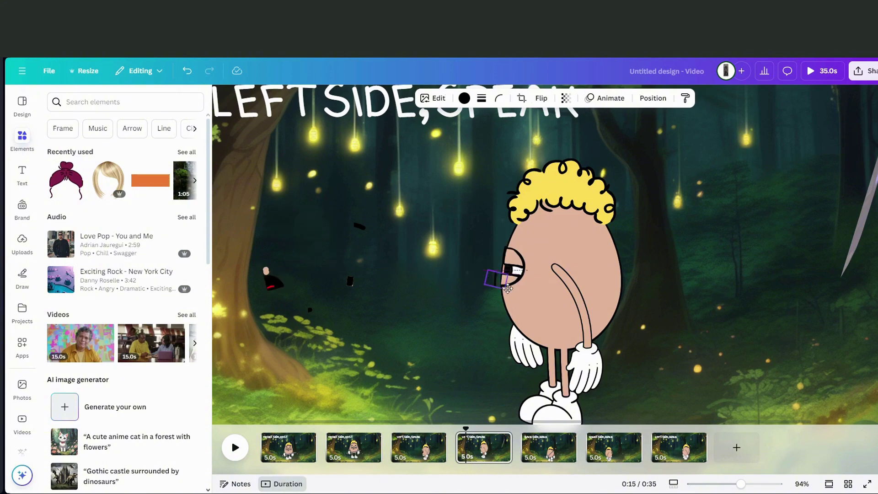
pyautogui.moveTo(506, 282); pyautogui.dragTo(506, 281)
pyautogui.hotkey('ctrl', 'z')
pyautogui.hotkey('ctrl', 'z')
pyautogui.hotkey('ctrl', 'z')
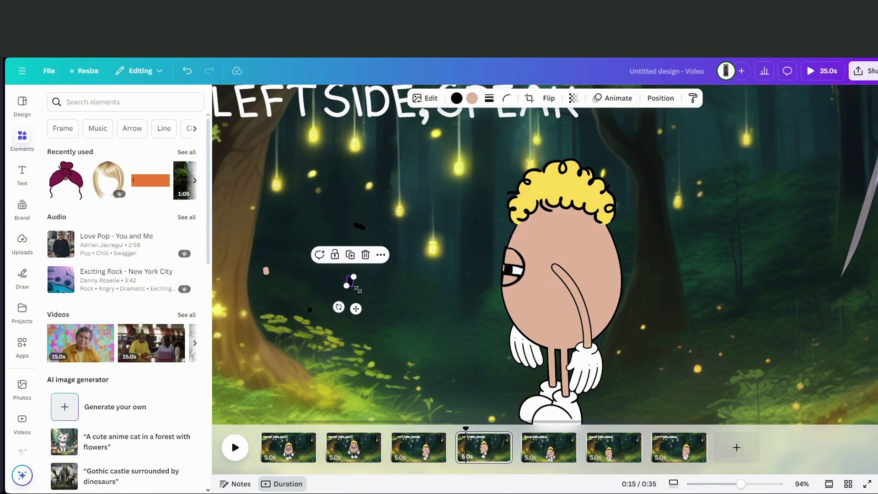
pyautogui.hotkey('ctrl', 'y')
pyautogui.hotkey('ctrl', 'y')
pyautogui.hotkey('ctrl', 'y')
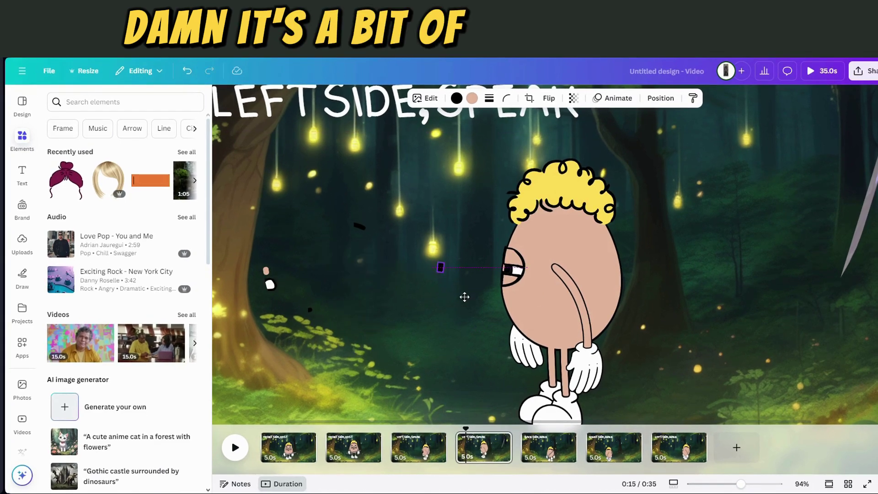
pyautogui.click(501, 251)
pyautogui.click(344, 155)
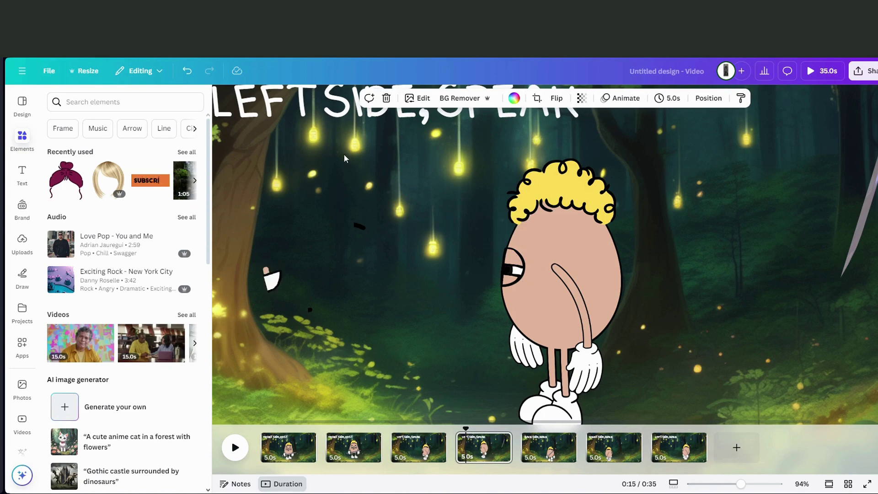
# - Drag the mouth group onto the character's profile face
pyautogui.click(266, 251)
pyautogui.moveTo(286, 228)
pyautogui.mouseDown()
pyautogui.moveTo(420, 267)
pyautogui.moveTo(518, 260)
pyautogui.moveTo(527, 247)
pyautogui.moveTo(519, 248)
pyautogui.mouseUp()
pyautogui.click(360, 226)
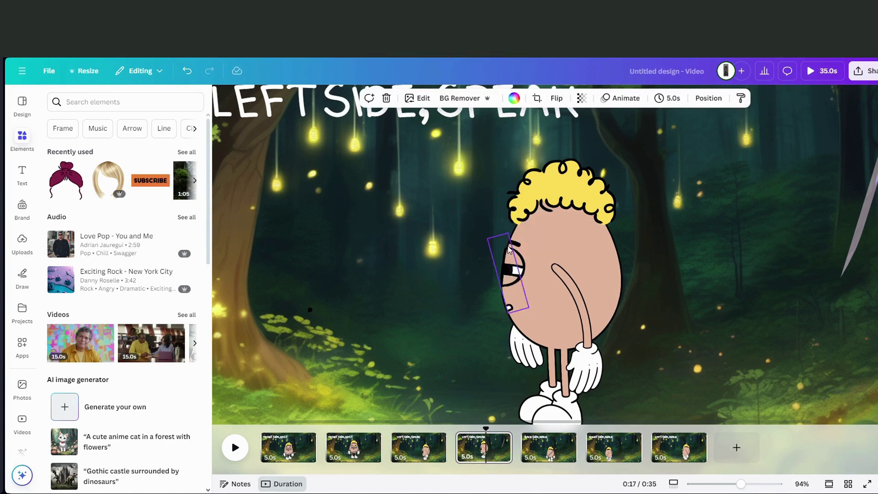
pyautogui.click(460, 263)
pyautogui.click(419, 448)
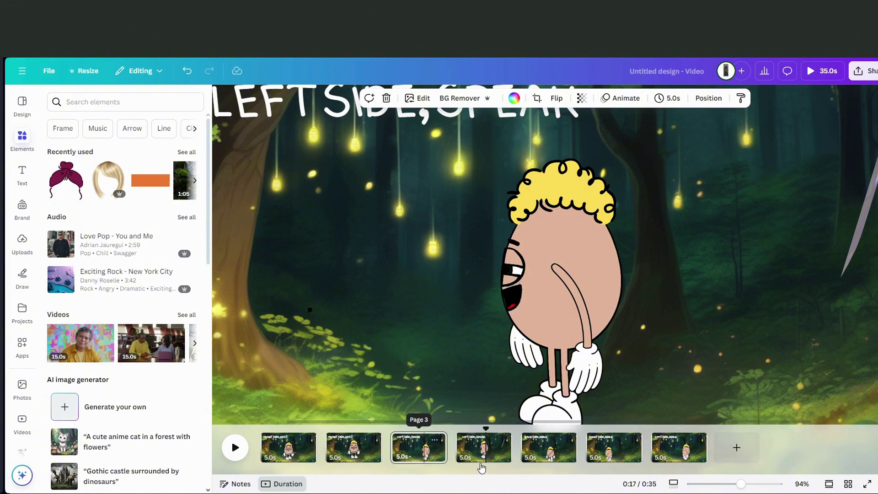
pyautogui.click(484, 451)
pyautogui.click(308, 311)
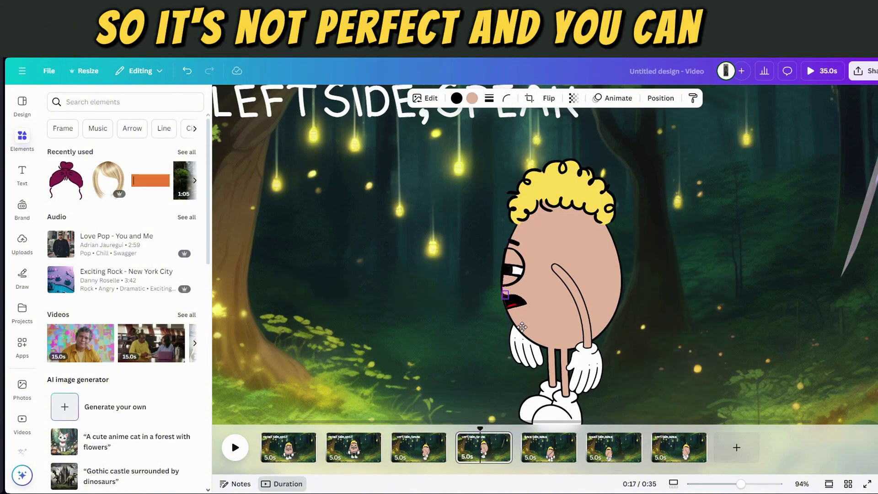
pyautogui.click(427, 323)
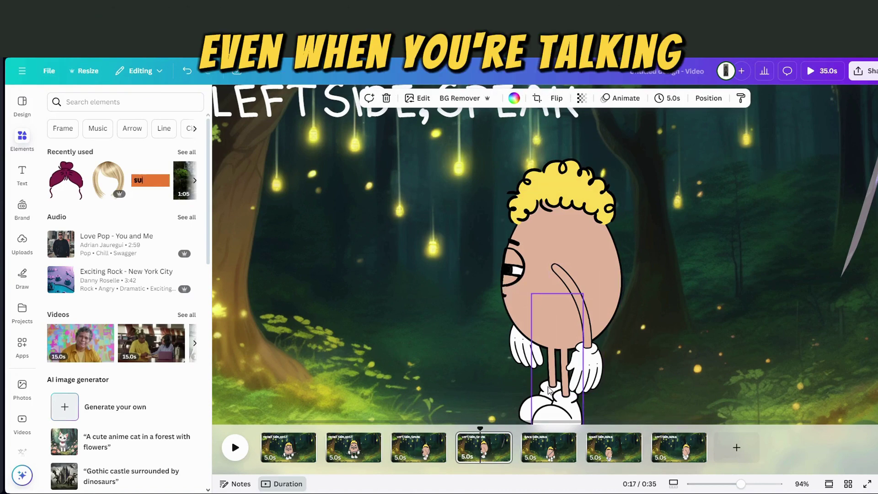
pyautogui.click(510, 304)
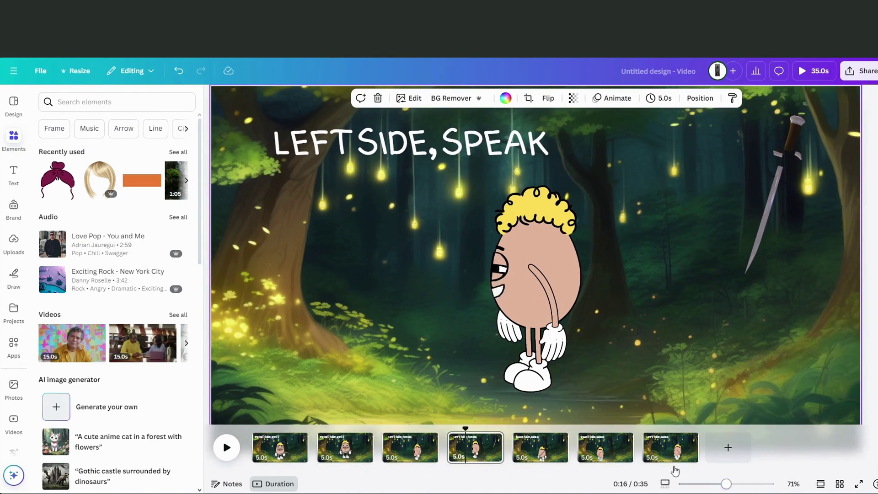
pyautogui.click(773, 219)
pyautogui.moveTo(739, 224); pyautogui.dragTo(539, 299)
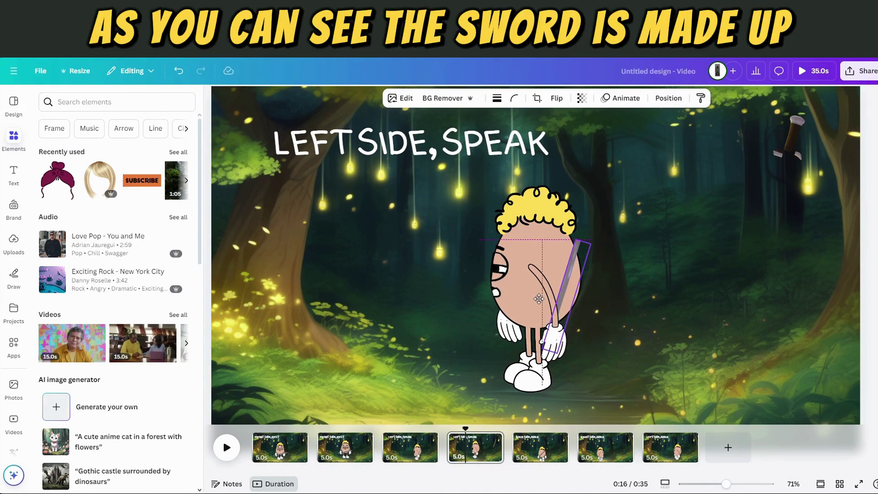
# - Set the sword hilt on top of the blade beside the curly hair and check each sword piece's placement
pyautogui.moveTo(784, 147); pyautogui.dragTo(584, 240)
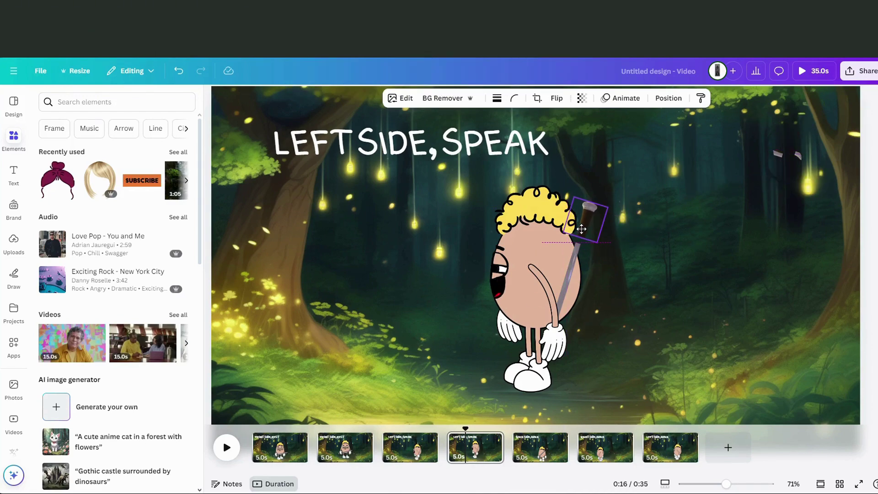
pyautogui.click(777, 156)
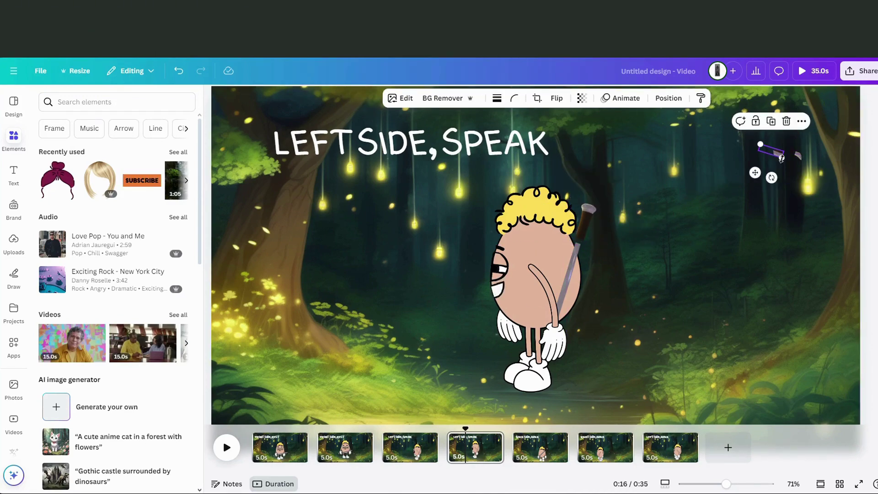
pyautogui.click(805, 161)
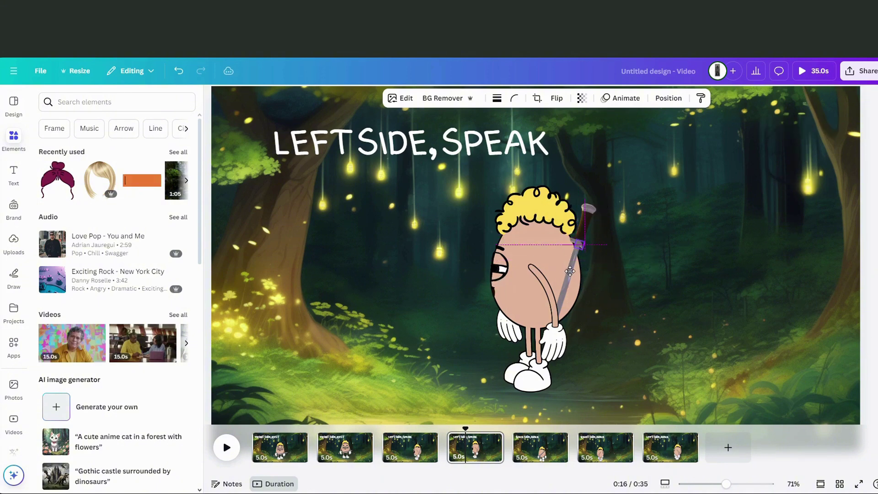
pyautogui.click(660, 240)
pyautogui.click(577, 265)
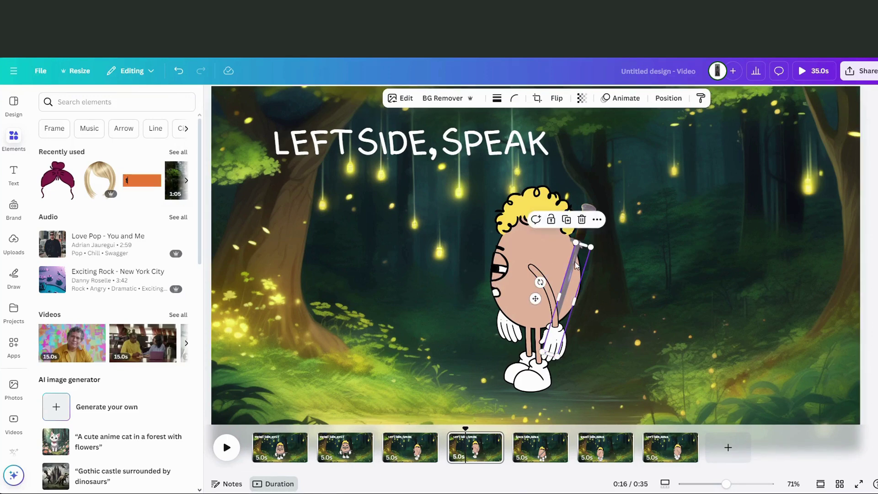
pyautogui.click(634, 224)
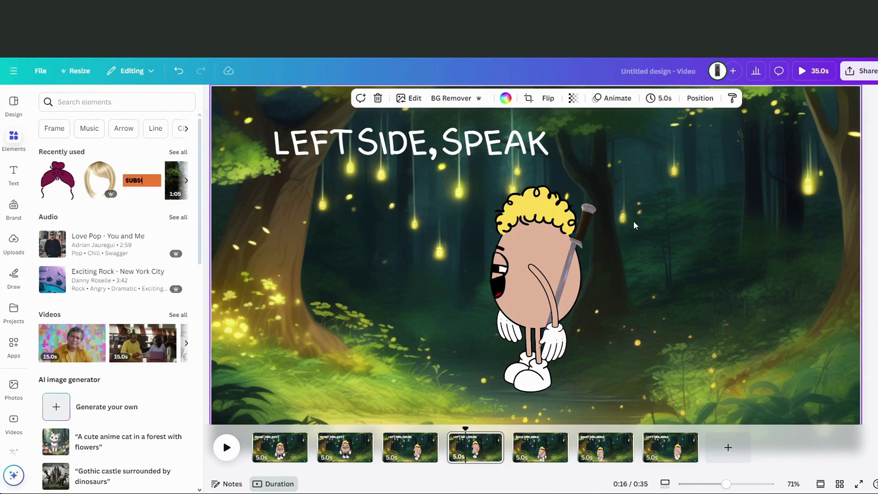
pyautogui.click(580, 235)
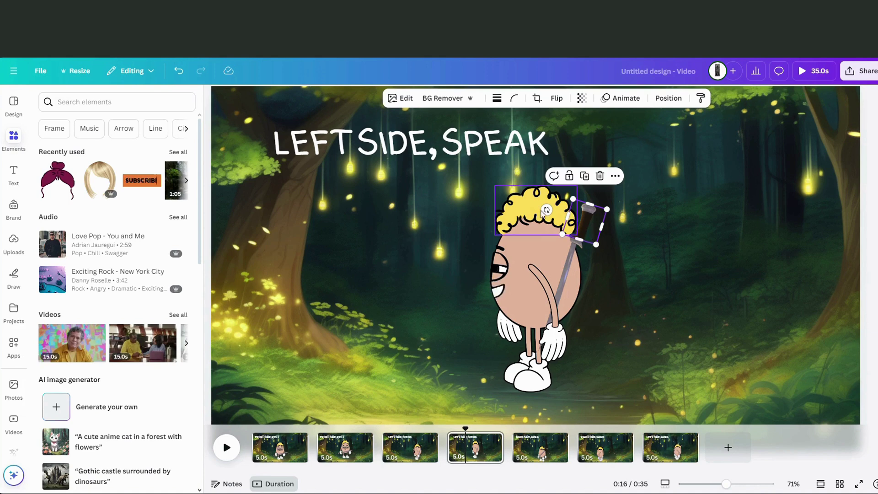
pyautogui.click(731, 226)
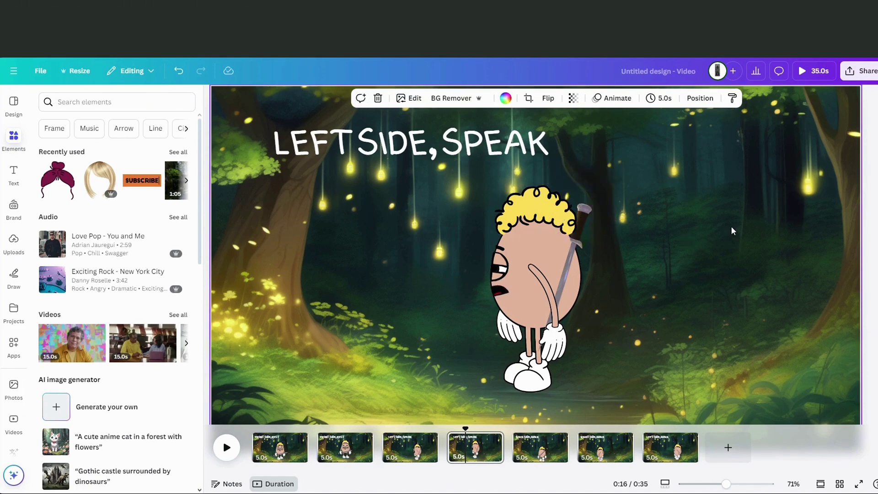
pyautogui.click(699, 98)
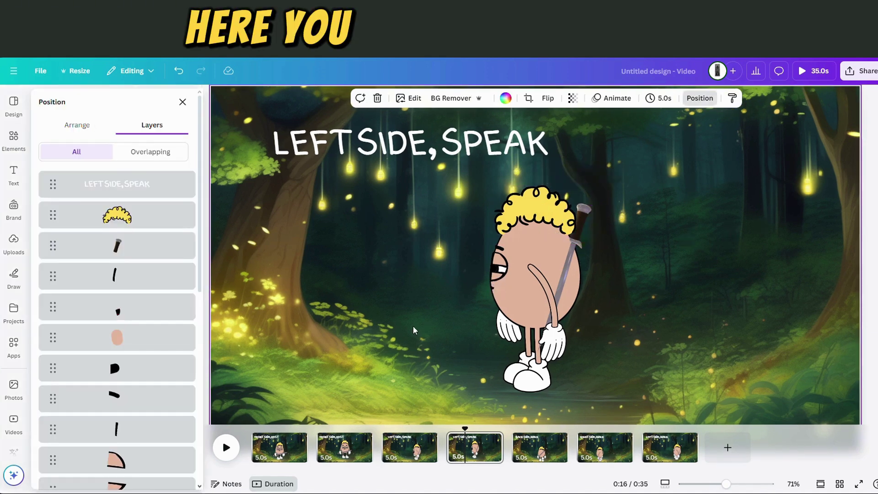
pyautogui.moveTo(201, 229); pyautogui.dragTo(189, 321)
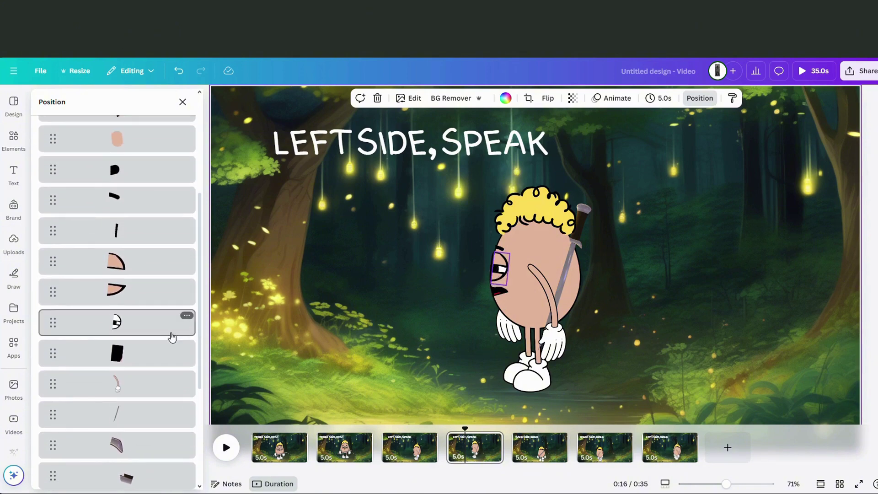
pyautogui.click(170, 327)
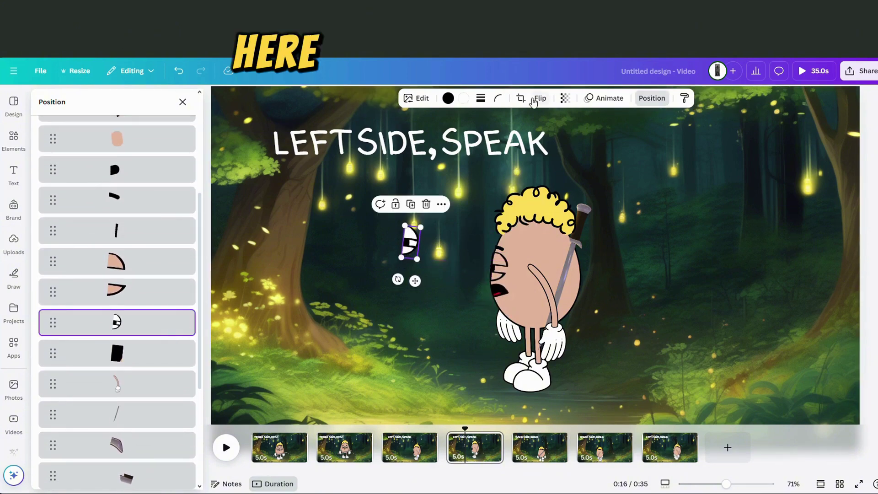
pyautogui.doubleClick(408, 245)
pyautogui.click(276, 256)
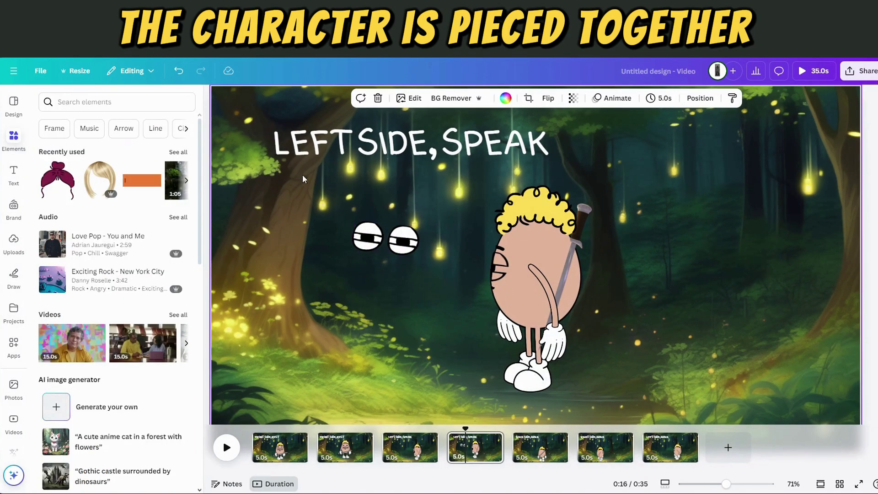
pyautogui.click(409, 238)
pyautogui.moveTo(409, 279); pyautogui.dragTo(414, 296)
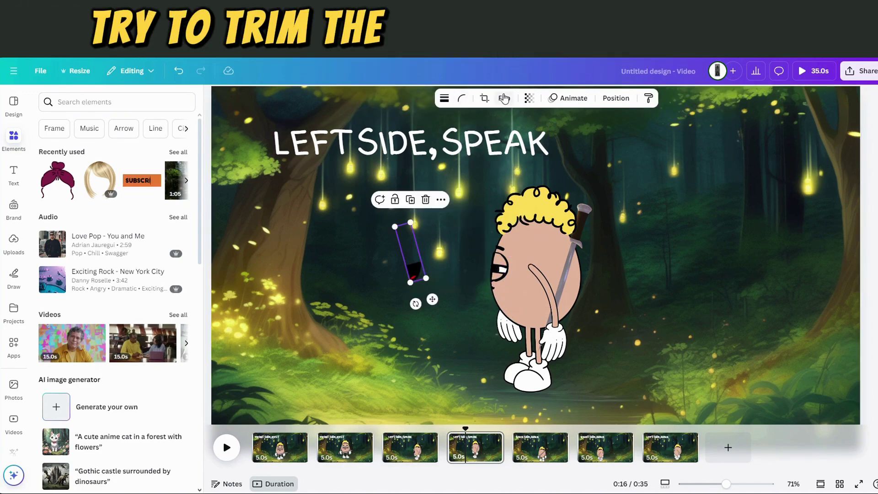
pyautogui.doubleClick(408, 270)
pyautogui.click(289, 180)
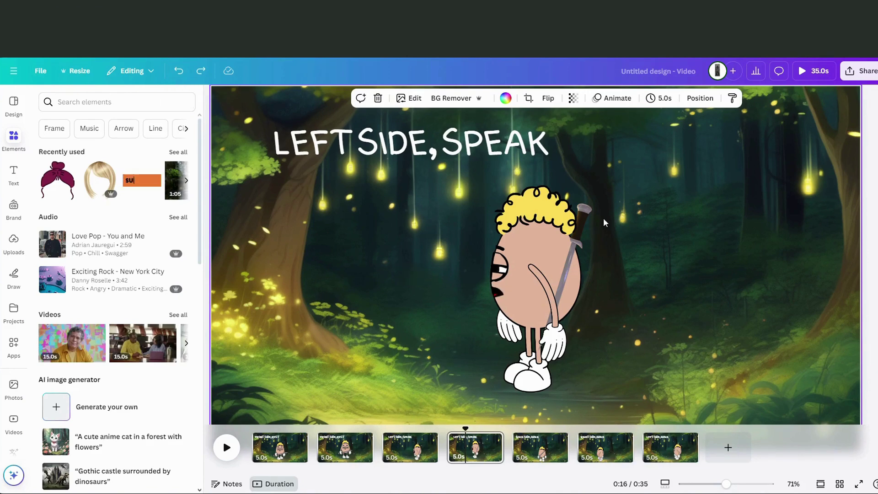
# - Move the sword off the character and try extending its crop to the full blade, then undo
pyautogui.click(574, 265)
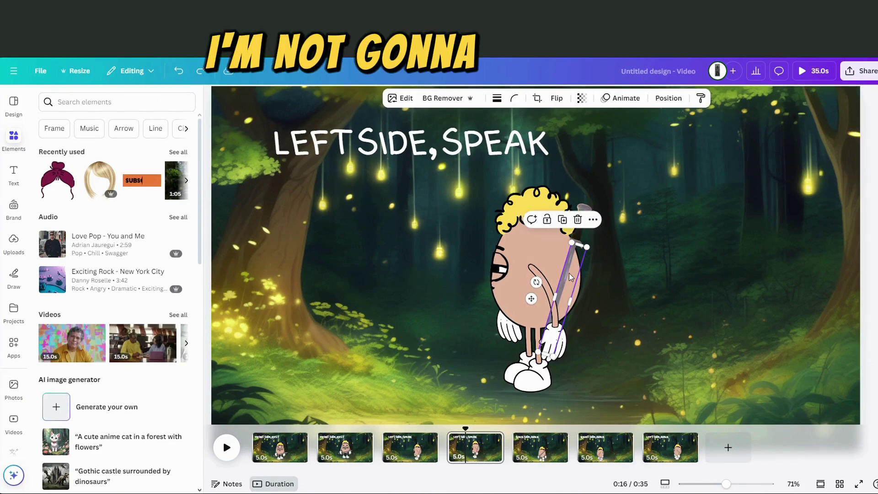
pyautogui.moveTo(575, 273); pyautogui.dragTo(638, 257)
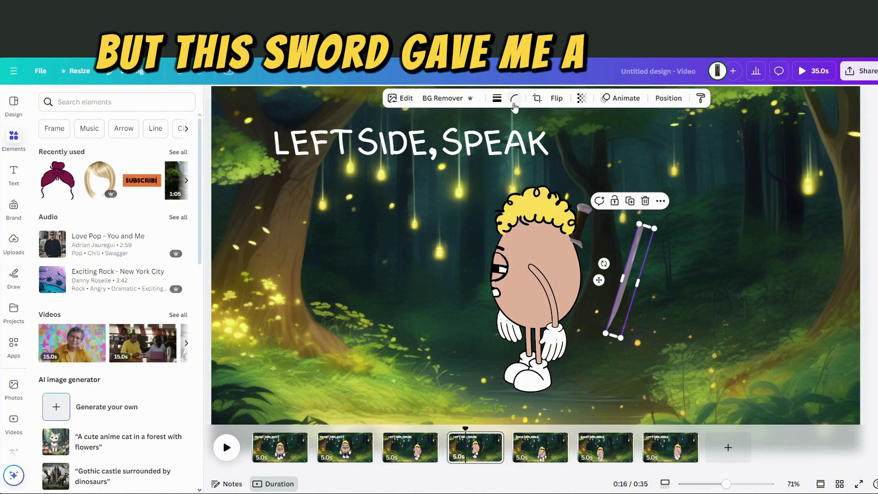
pyautogui.doubleClick(628, 281)
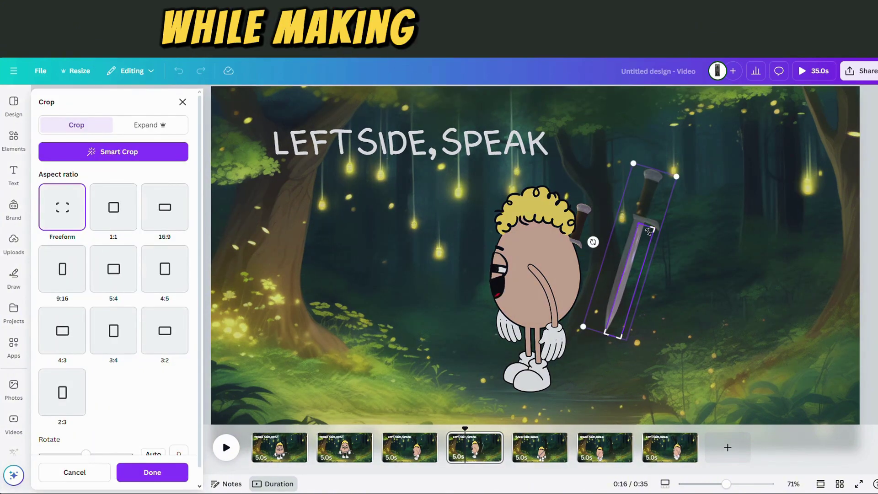
pyautogui.moveTo(645, 219); pyautogui.dragTo(653, 173)
pyautogui.click(191, 76)
pyautogui.click(189, 73)
pyautogui.click(189, 72)
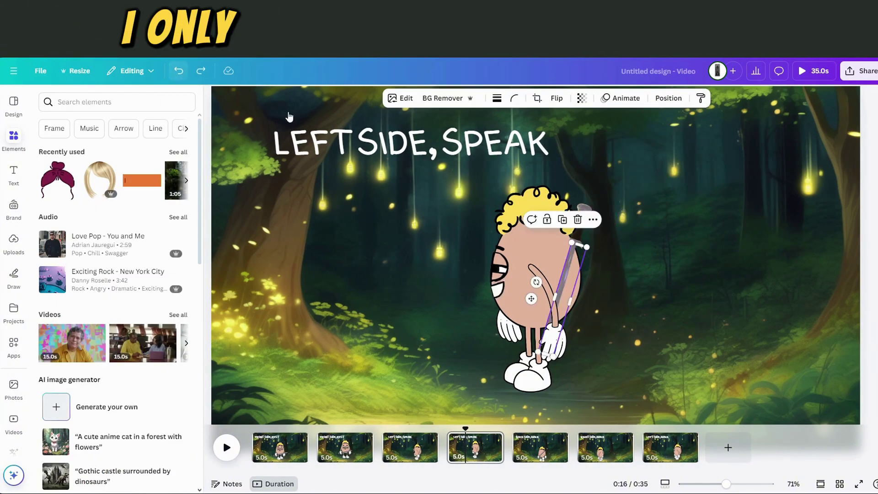
# - Select the grey blade layer in the Layers list and try widening its crop, then undo
pyautogui.click(578, 255)
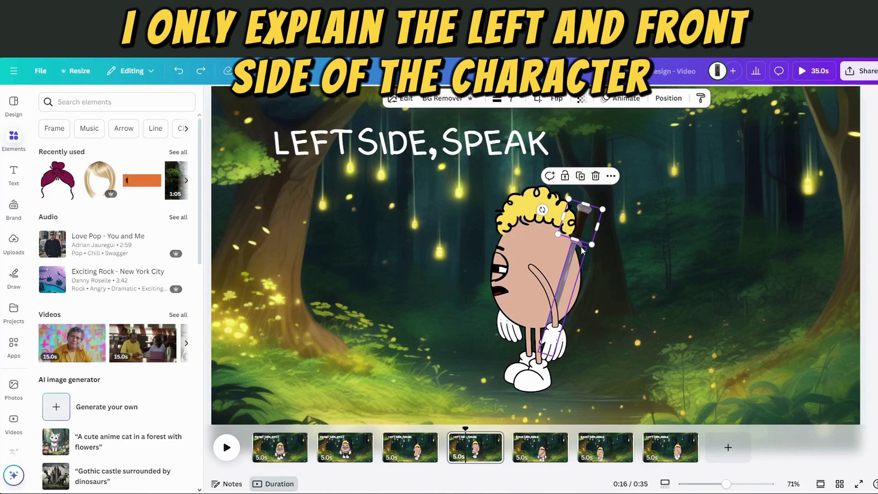
pyautogui.click(668, 98)
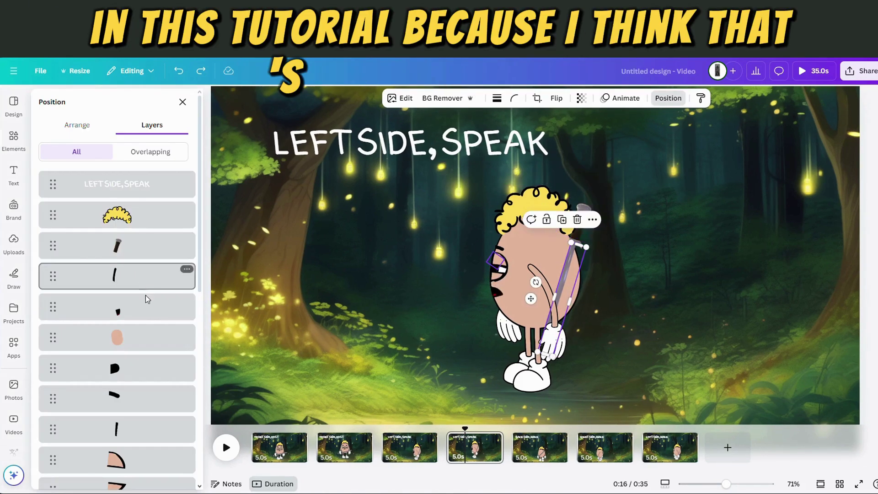
pyautogui.scroll(-5, 145, 300)
pyautogui.click(133, 463)
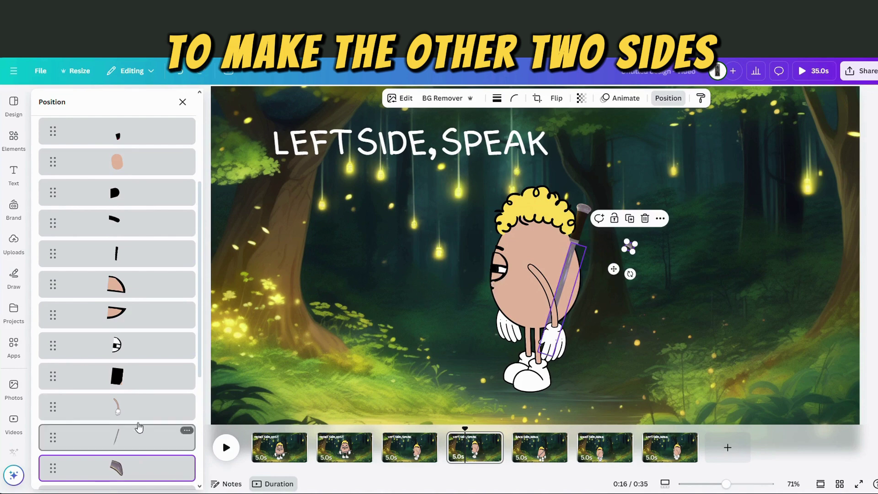
pyautogui.doubleClick(591, 279)
pyautogui.moveTo(654, 219); pyautogui.dragTo(646, 212)
pyautogui.click(152, 472)
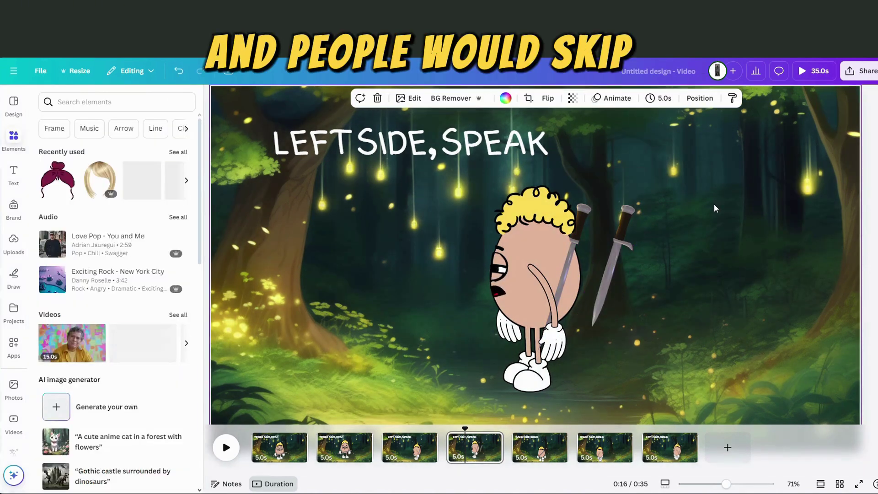
pyautogui.click(183, 72)
# - Drag the sword's crossguard piece off to the right of the character
pyautogui.click(574, 258)
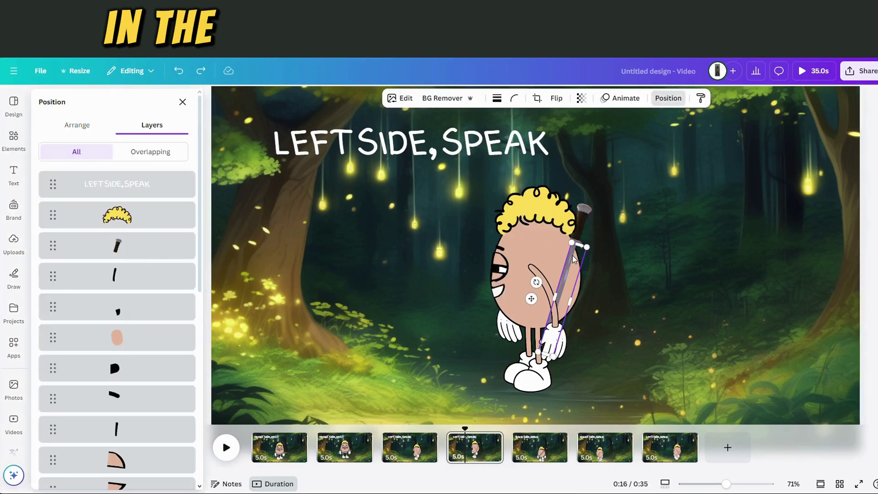
pyautogui.click(145, 328)
pyautogui.moveTo(553, 264); pyautogui.dragTo(620, 267)
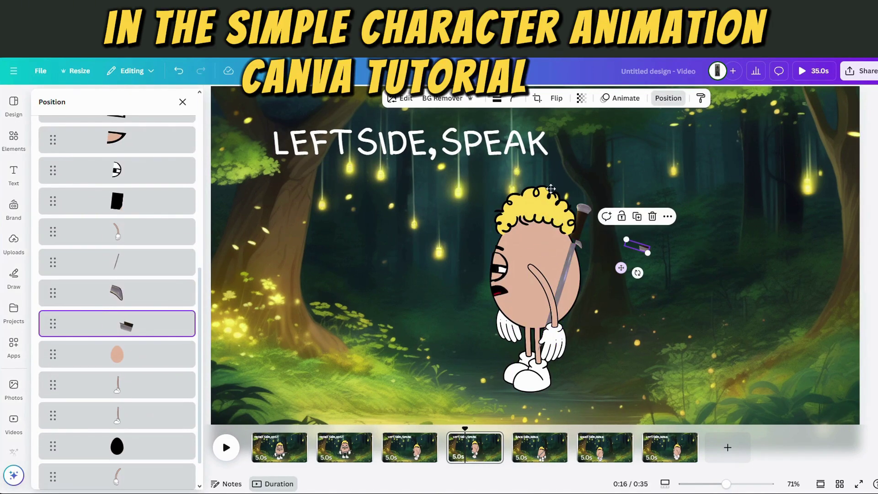